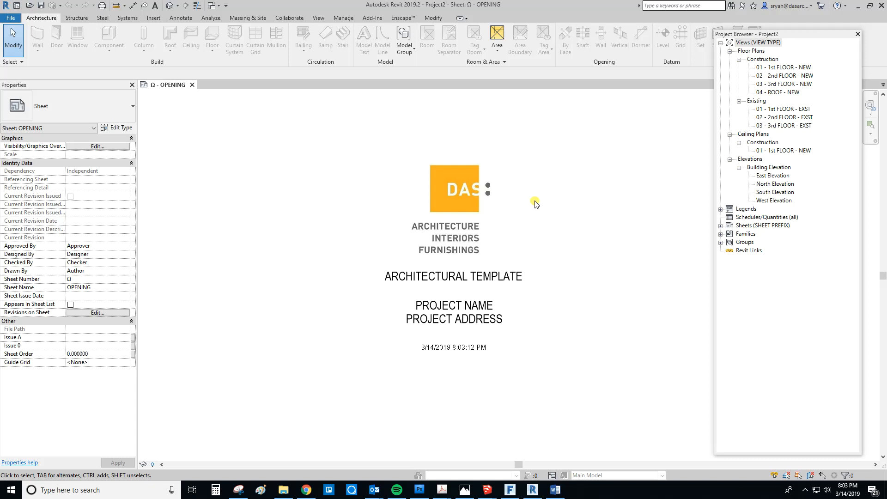
# - Open the 01 - 1st FLOOR - NEW construction plan and delete the triangular crosshatched filled region
pyautogui.click(782, 68)
pyautogui.click(783, 68)
pyautogui.click(645, 168)
pyautogui.doubleClick(774, 70)
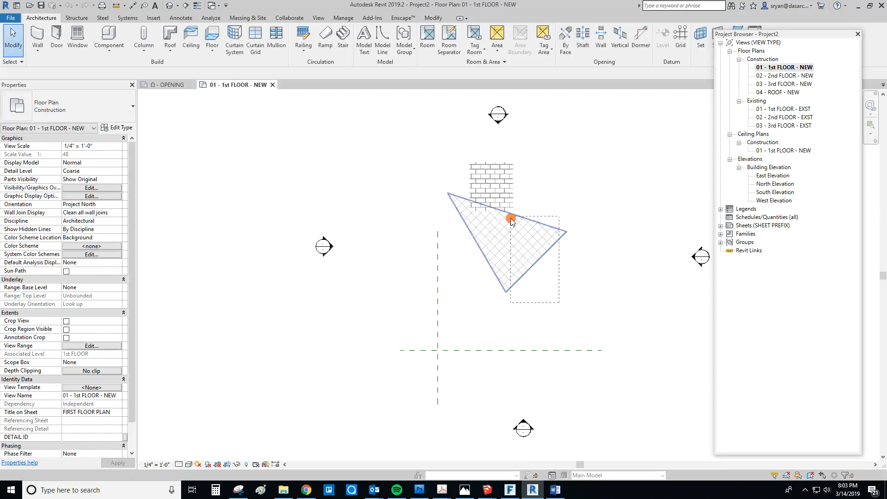
pyautogui.click(513, 238)
pyautogui.press('Delete')
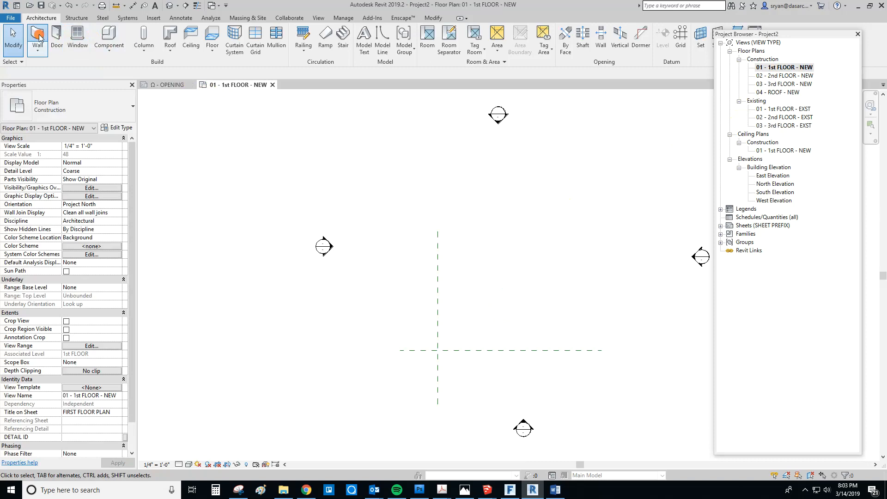
# - Draw two connected walls forming an L-shaped corner in the upper part of the first floor plan
pyautogui.click(38, 36)
pyautogui.click(486, 318)
pyautogui.click(487, 218)
pyautogui.click(583, 216)
pyautogui.press('Escape')
pyautogui.press('Escape')
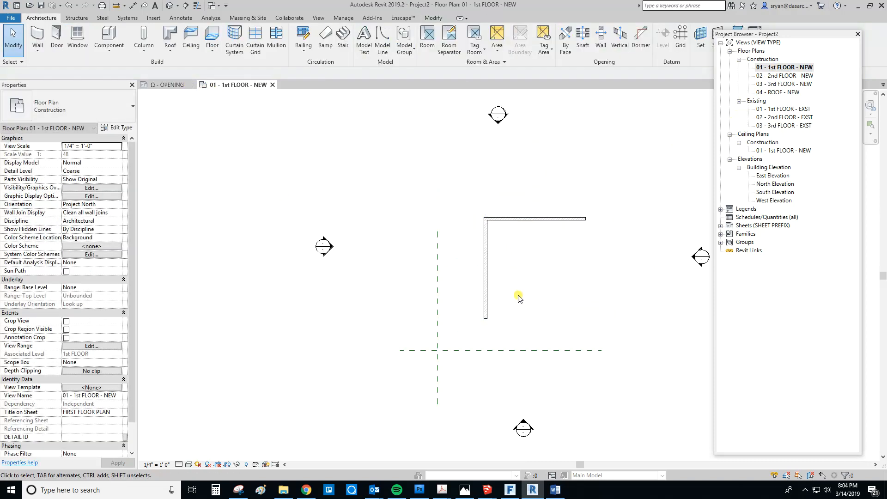
# - Start a model in-place component and assign it to the Casework family category
pyautogui.scroll(2, 518, 282)
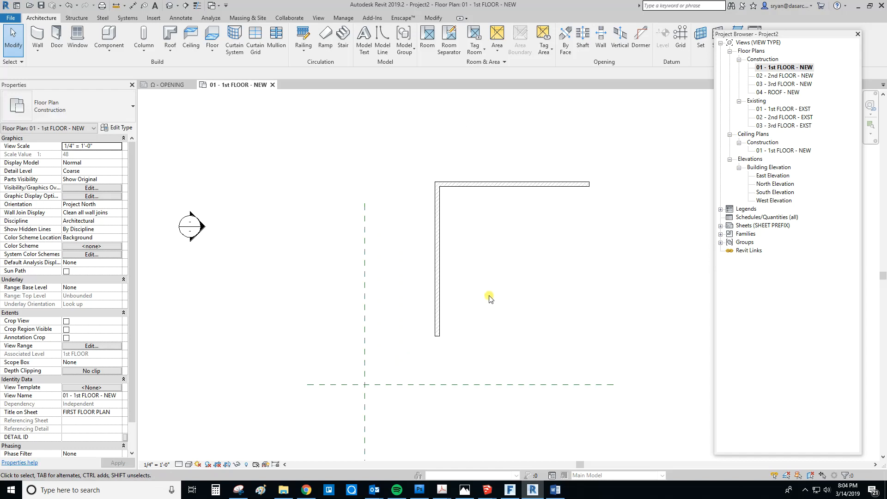
pyautogui.moveTo(491, 296); pyautogui.dragTo(476, 303, button='middle')
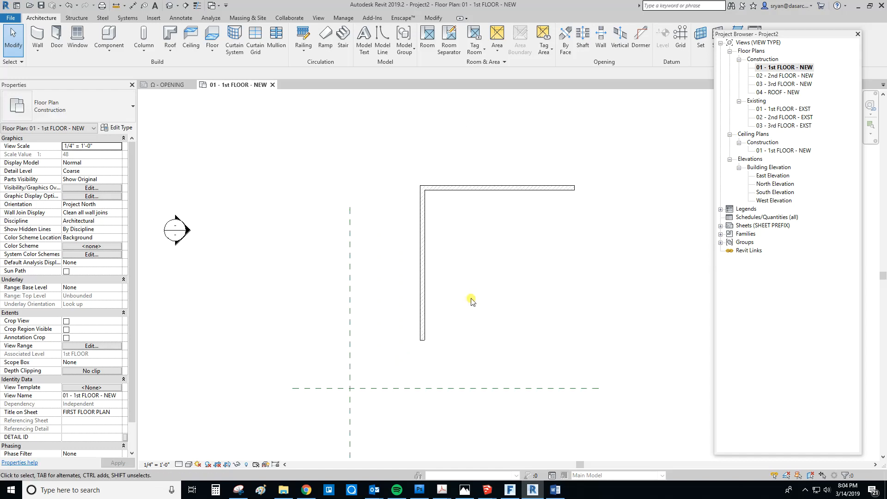
pyautogui.click(111, 55)
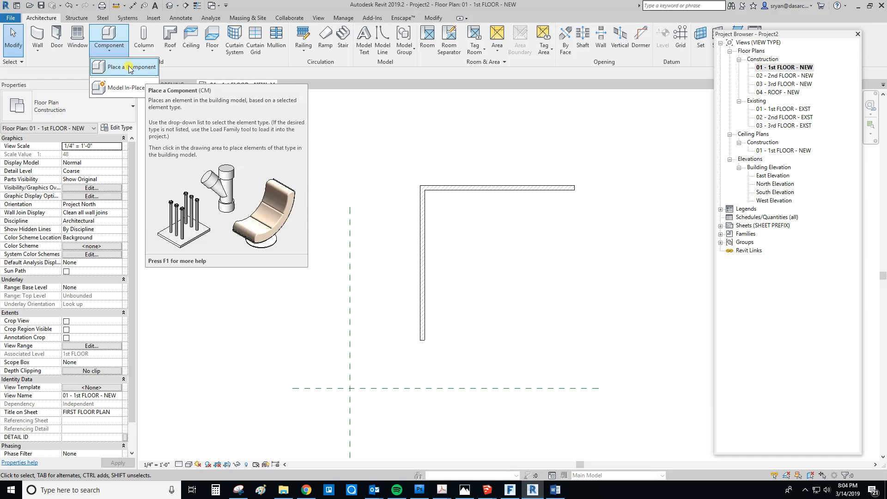
pyautogui.click(115, 90)
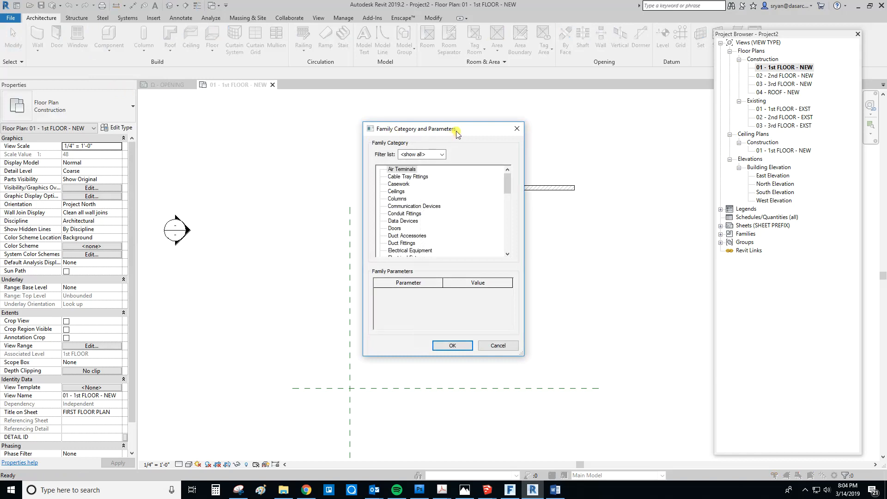
pyautogui.click(405, 185)
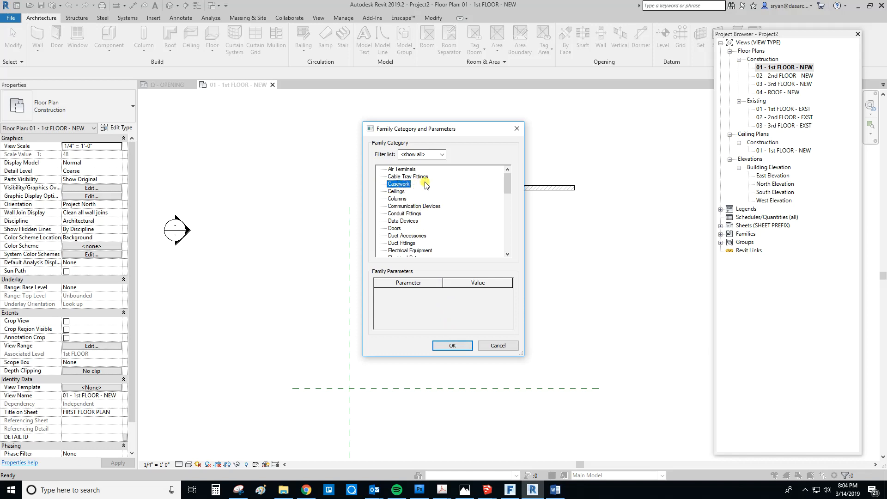
pyautogui.click(454, 346)
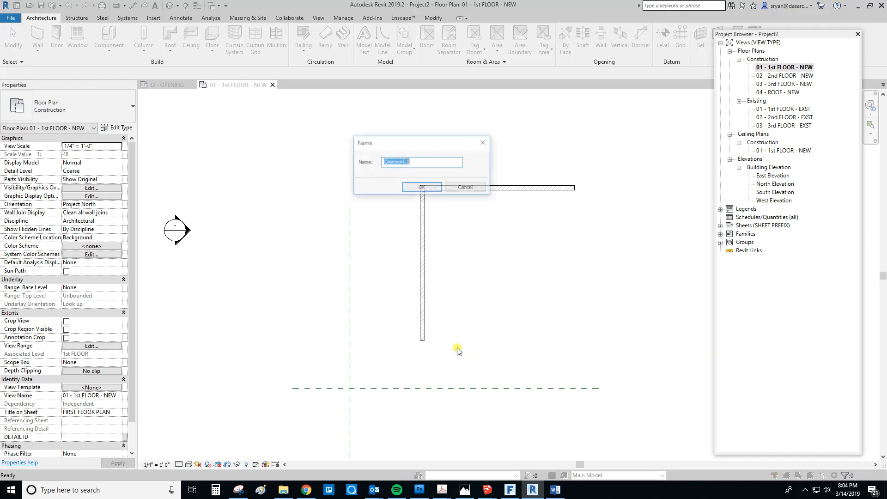
pyautogui.moveTo(413, 140); pyautogui.dragTo(436, 135)
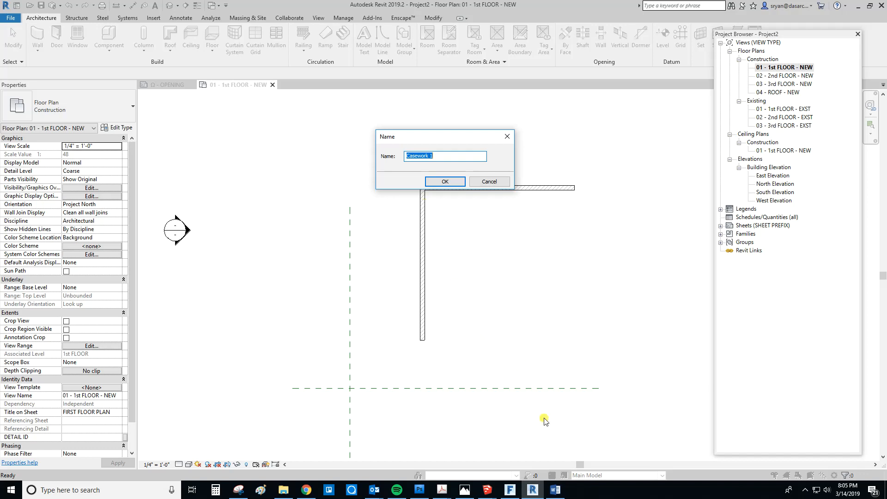
# - Switch to the DAS Naming Conventions document in Word and look up the category abbreviation for casework and millwork
pyautogui.click(554, 490)
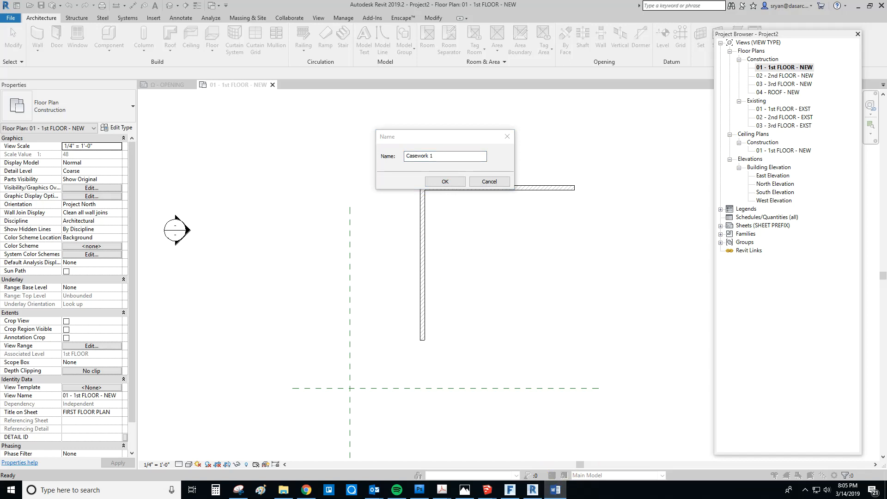
pyautogui.moveTo(886, 121); pyautogui.dragTo(518, 0)
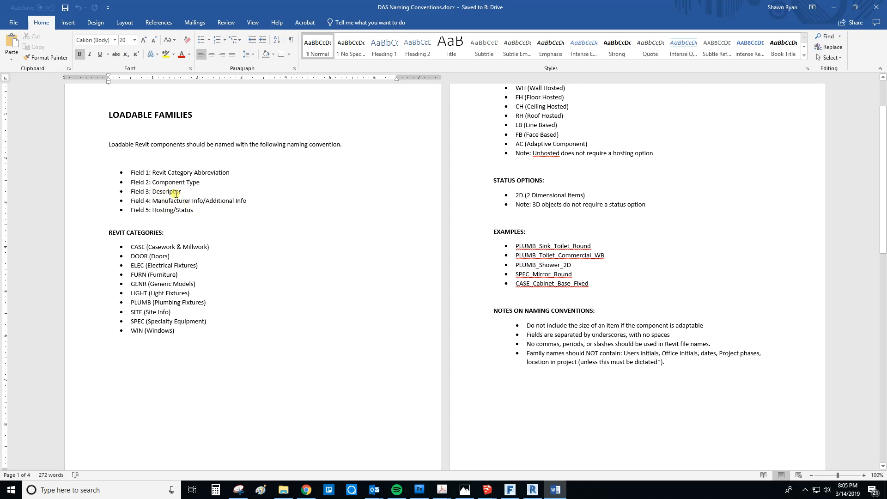
pyautogui.moveTo(132, 247); pyautogui.dragTo(212, 245)
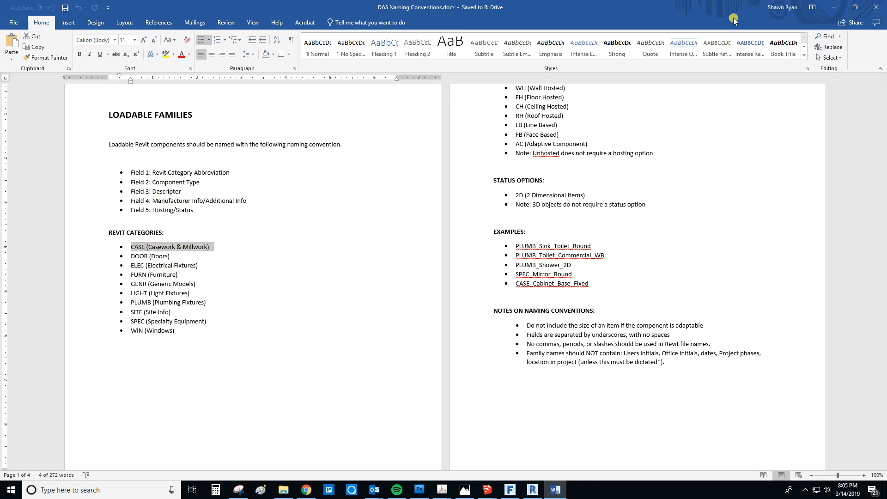
# - Switch back to Revit and name the in-place casework family CASE_Bar
pyautogui.hotkey('alt', 'Tab')
pyautogui.moveTo(456, 158); pyautogui.dragTo(378, 157)
pyautogui.write('CASE_Bar')
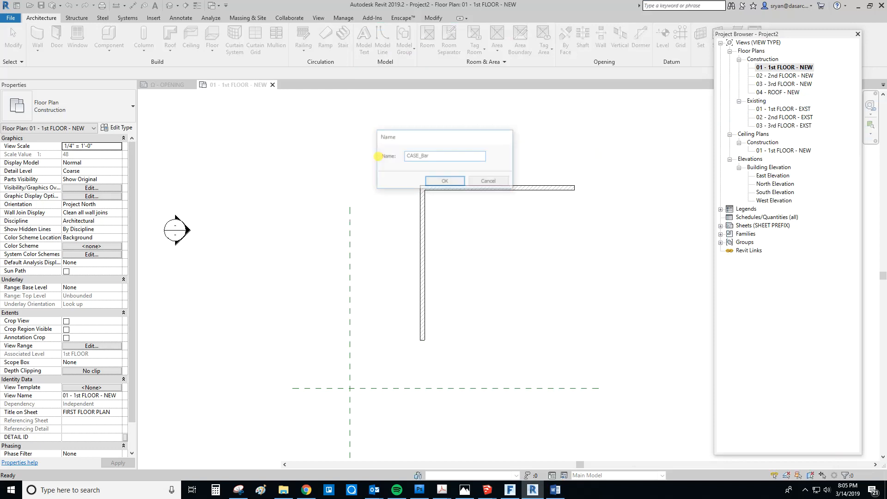
pyautogui.press('Return')
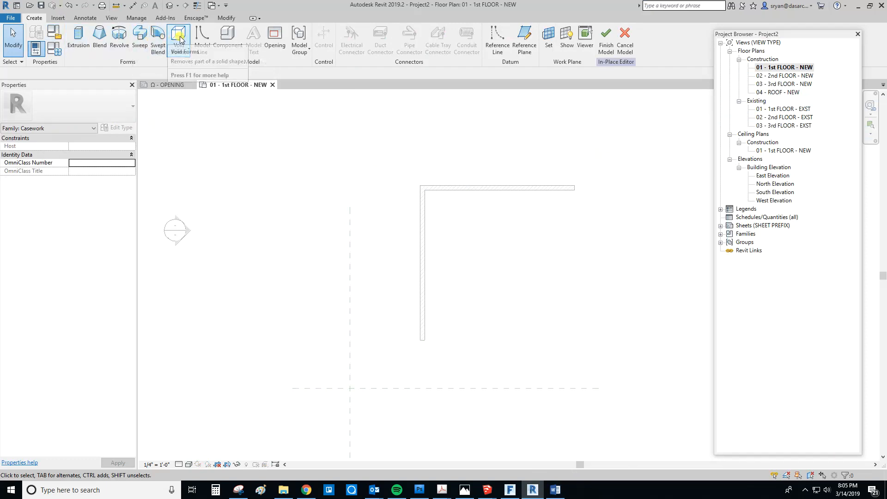
# - Start an extrusion ending at 3' 0" and sketch a closed L-shaped bar outline, 2' deep, running about 12' from the vertical wall
pyautogui.click(80, 40)
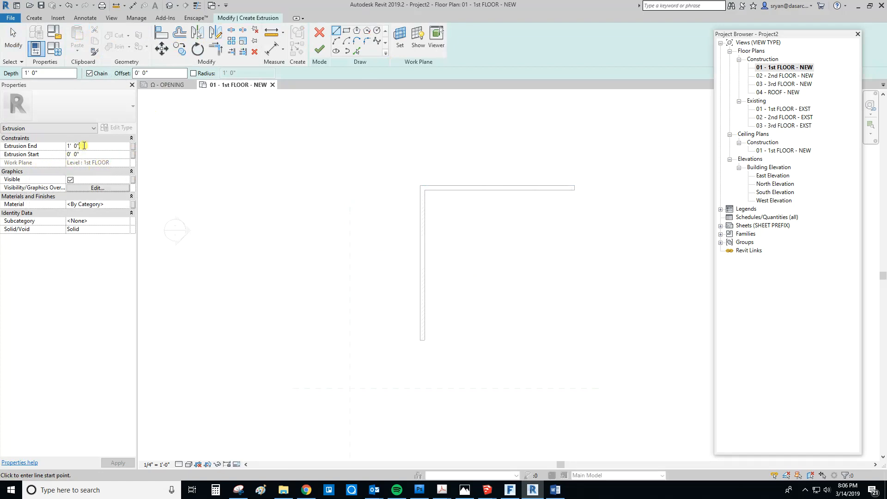
pyautogui.click(47, 147)
pyautogui.write('3')
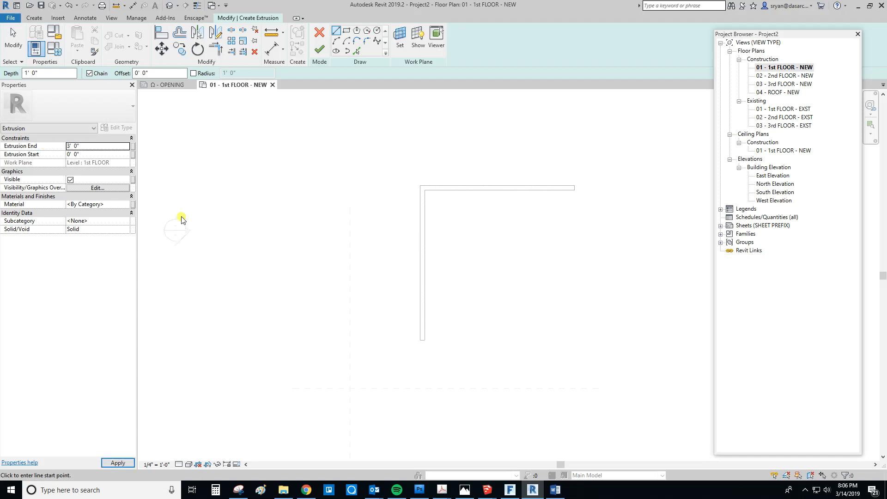
pyautogui.click(425, 324)
pyautogui.click(554, 323)
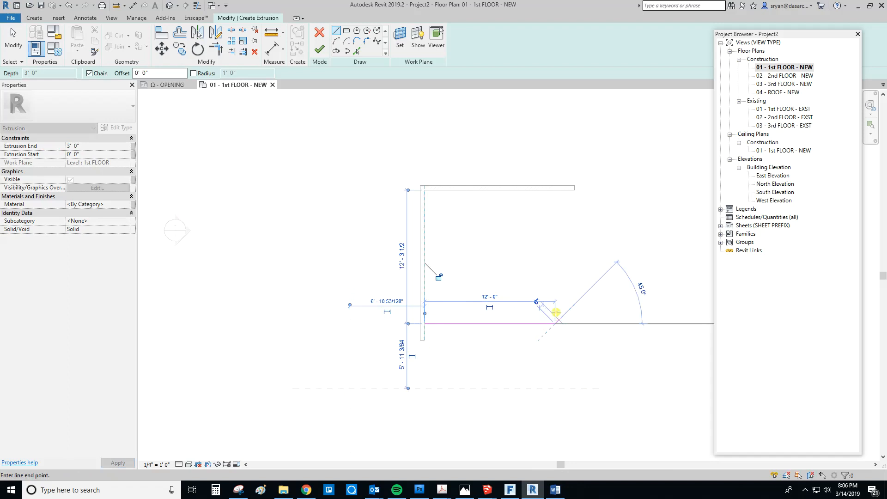
pyautogui.click(554, 237)
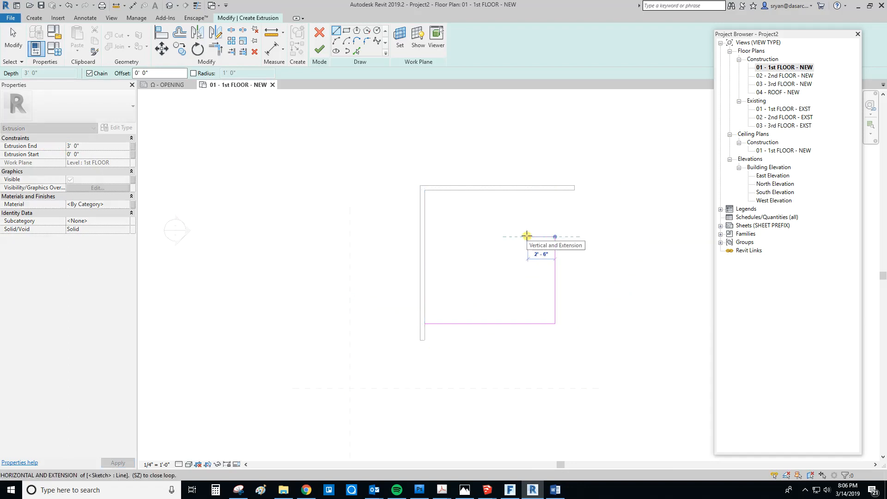
pyautogui.click(532, 236)
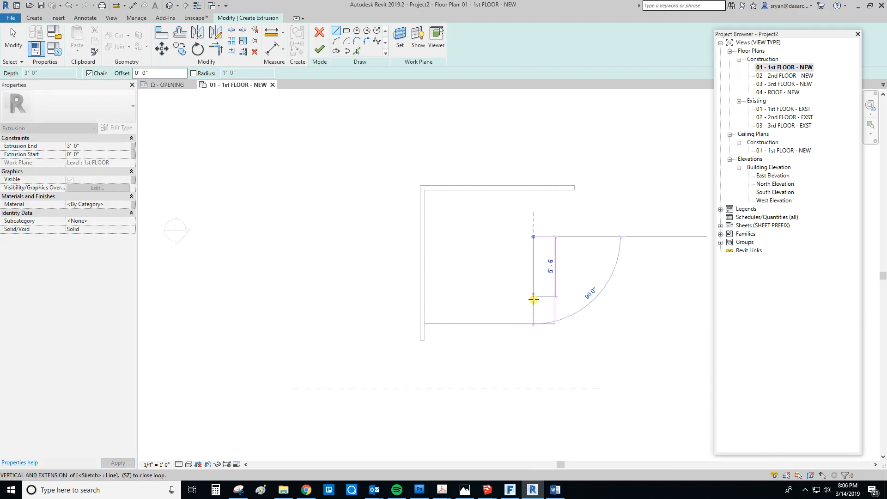
pyautogui.click(533, 302)
pyautogui.click(424, 302)
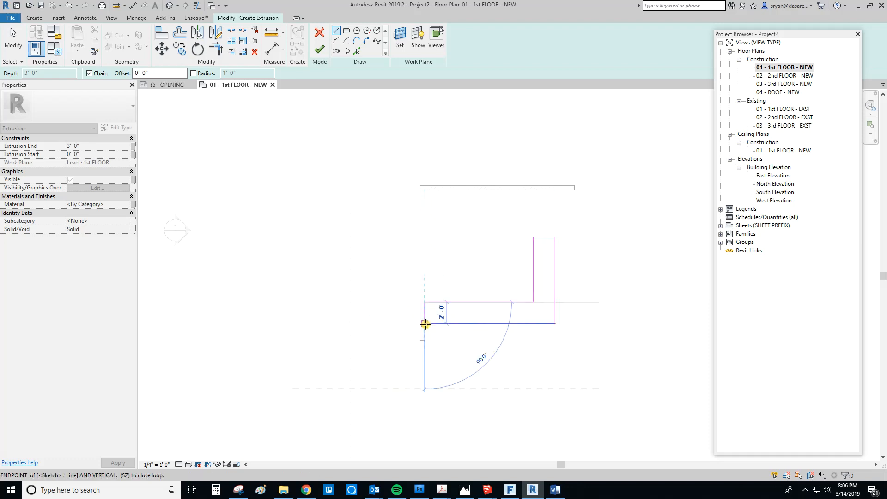
pyautogui.press('Escape')
pyautogui.press('Escape')
# - Finish the sketch to create the L-shaped bar base extrusion
pyautogui.click(518, 302)
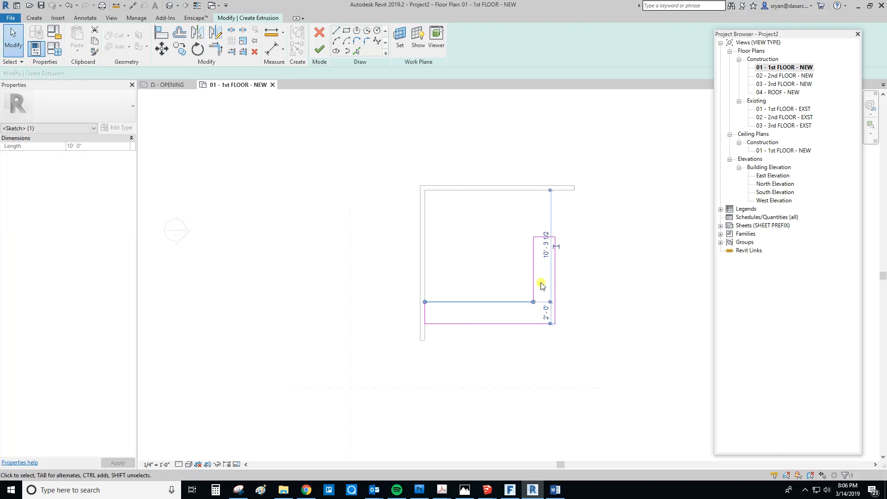
pyautogui.click(600, 272)
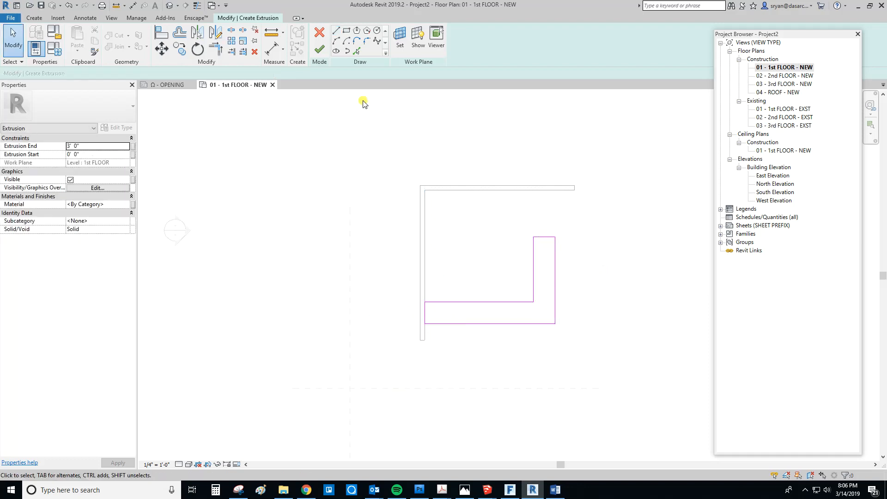
pyautogui.click(319, 49)
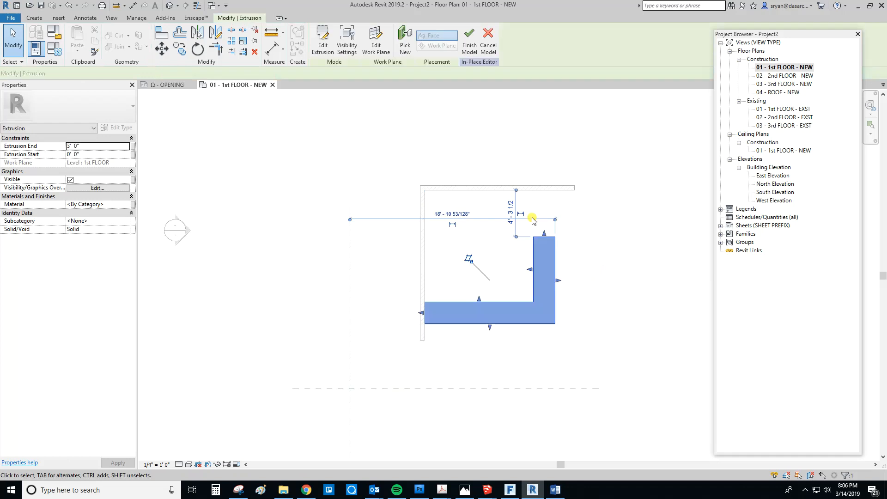
pyautogui.click(588, 258)
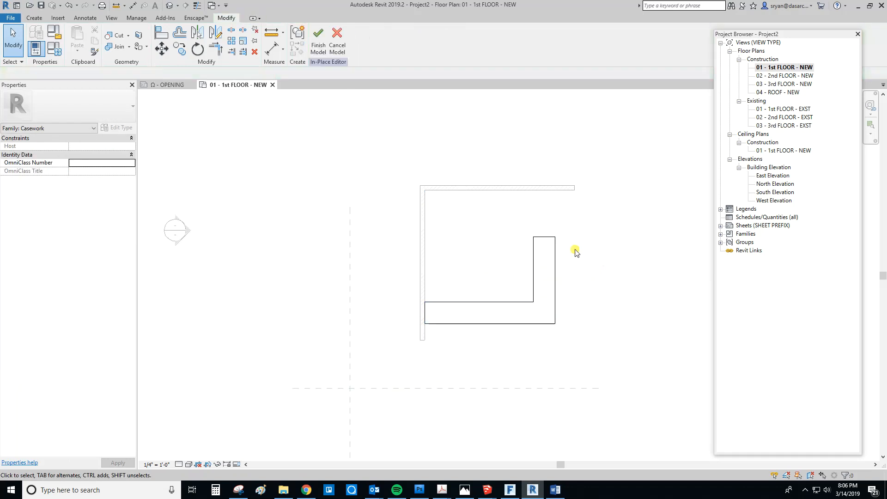
pyautogui.click(547, 239)
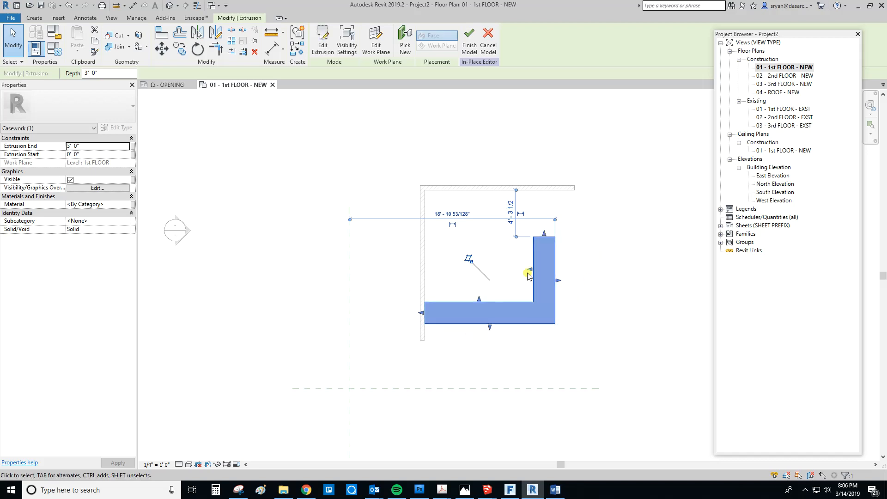
pyautogui.click(587, 273)
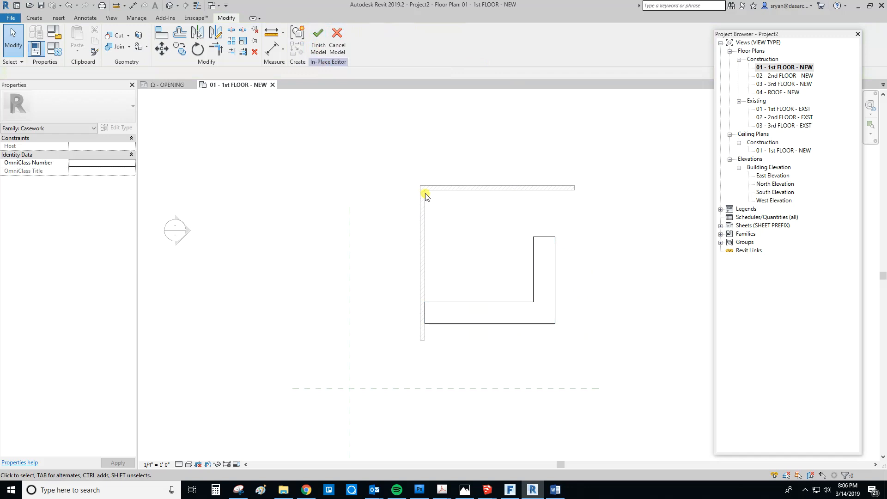
# - Start a second solid extrusion and sketch a slightly larger L-shaped outline from the wall, overhanging the bar base on its outer sides
pyautogui.click(34, 18)
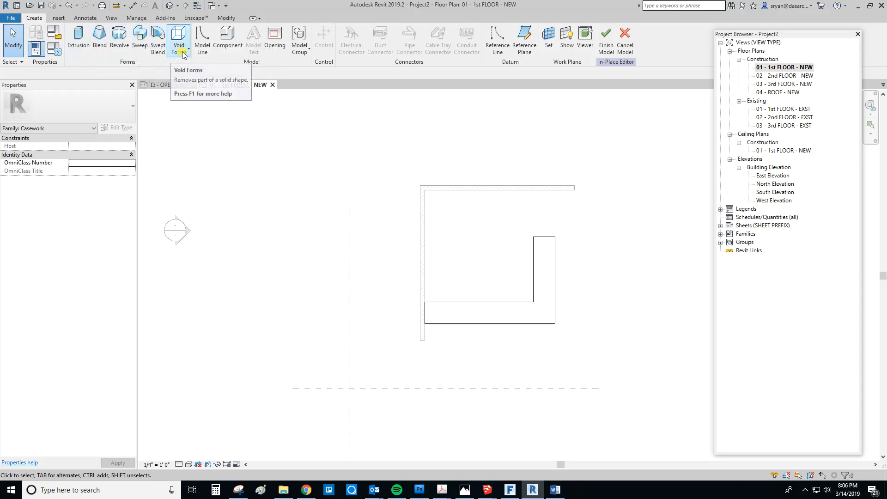
pyautogui.click(188, 54)
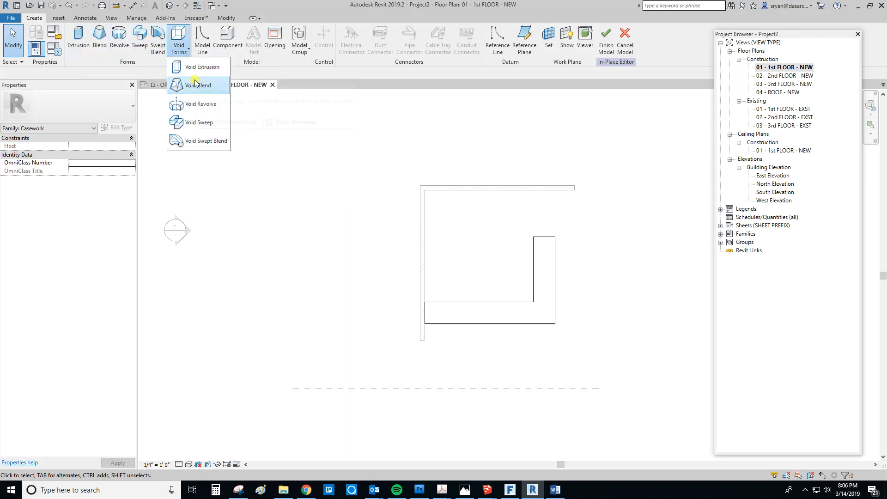
pyautogui.click(78, 39)
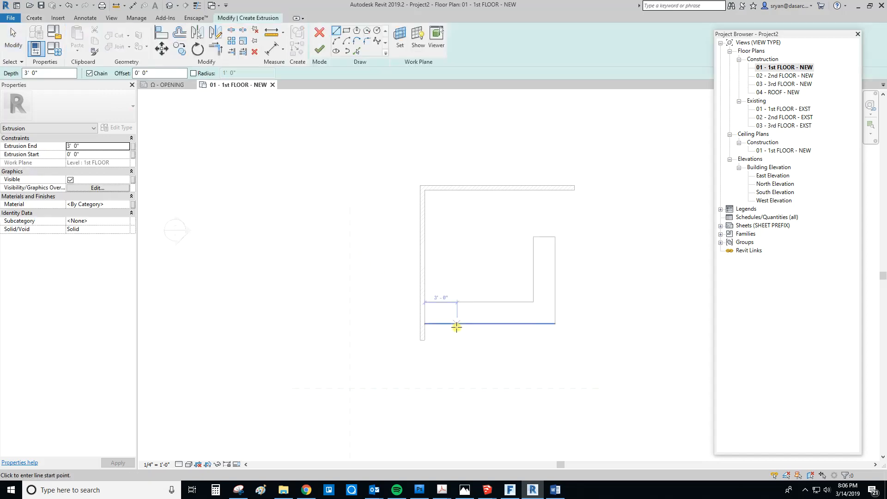
pyautogui.click(425, 302)
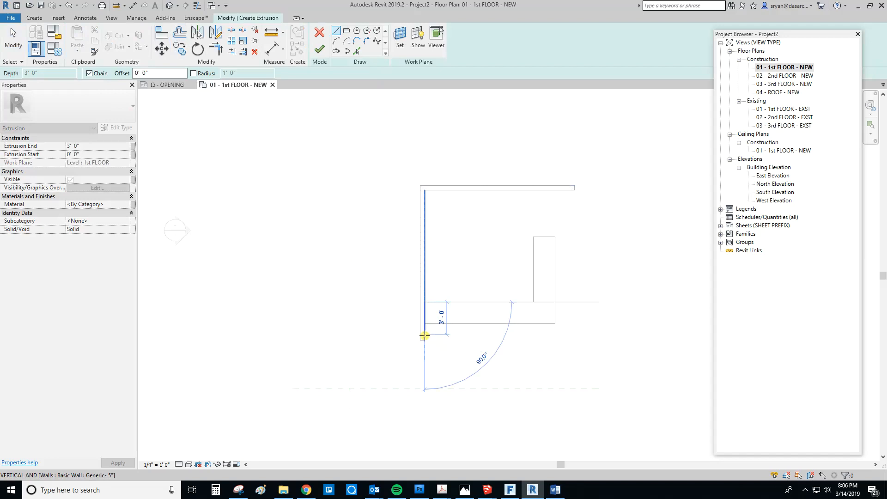
pyautogui.click(424, 329)
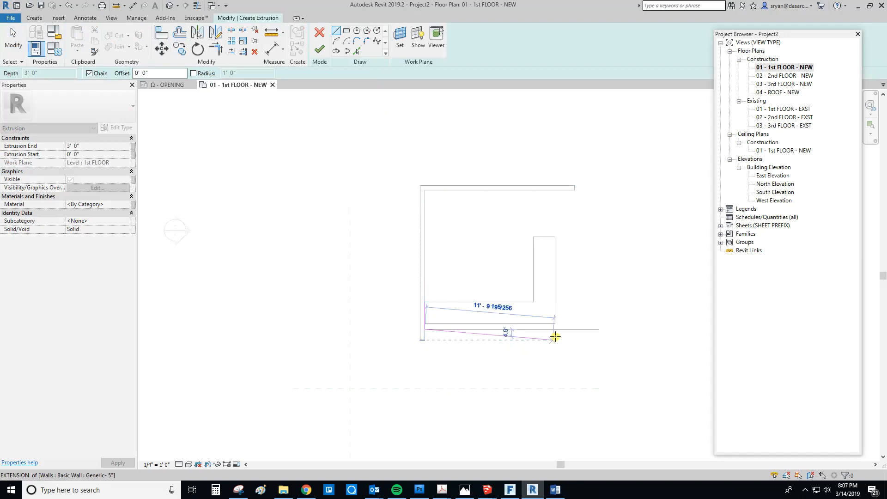
pyautogui.click(566, 231)
pyautogui.click(528, 231)
pyautogui.click(528, 302)
pyautogui.click(433, 302)
pyautogui.press('Escape')
pyautogui.press('Escape')
# - Align the inner vertical edge and the upper end edge of the countertop sketch with the bar base's matching edges
pyautogui.moveTo(546, 297); pyautogui.dragTo(505, 295, button='middle')
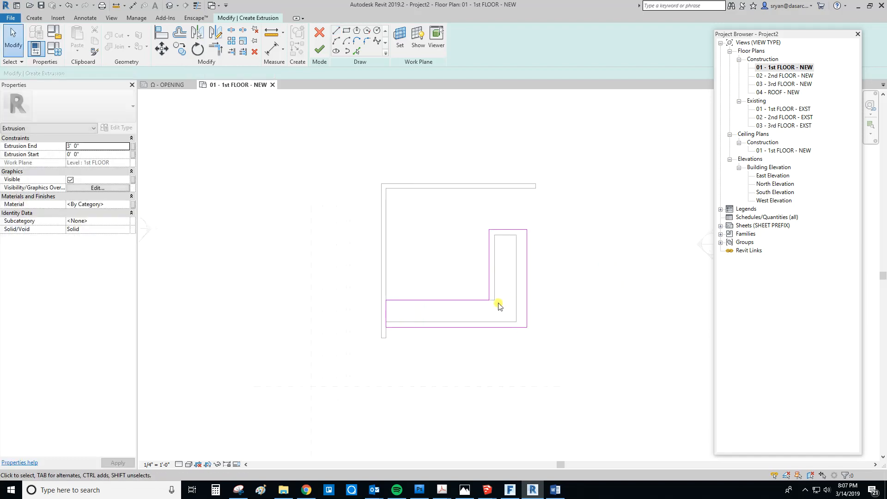
pyautogui.scroll(5, 501, 305)
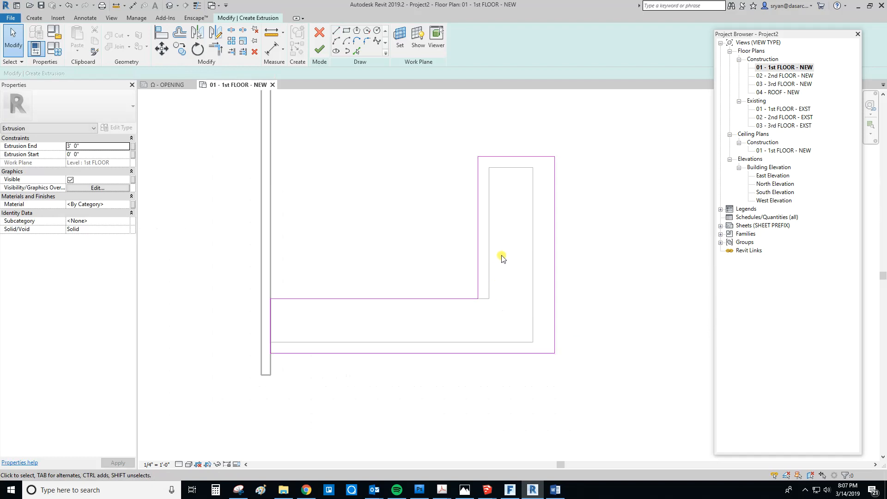
pyautogui.press('a')
pyautogui.press('l')
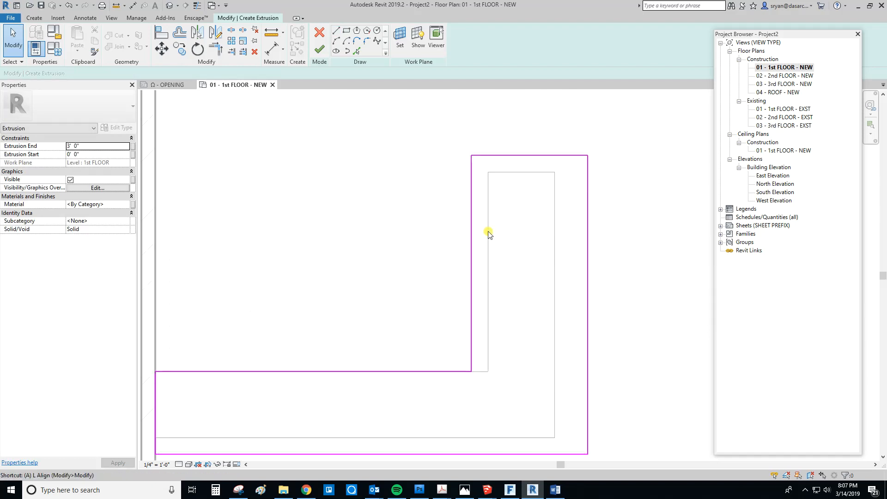
pyautogui.click(488, 228)
pyautogui.click(471, 231)
pyautogui.click(511, 172)
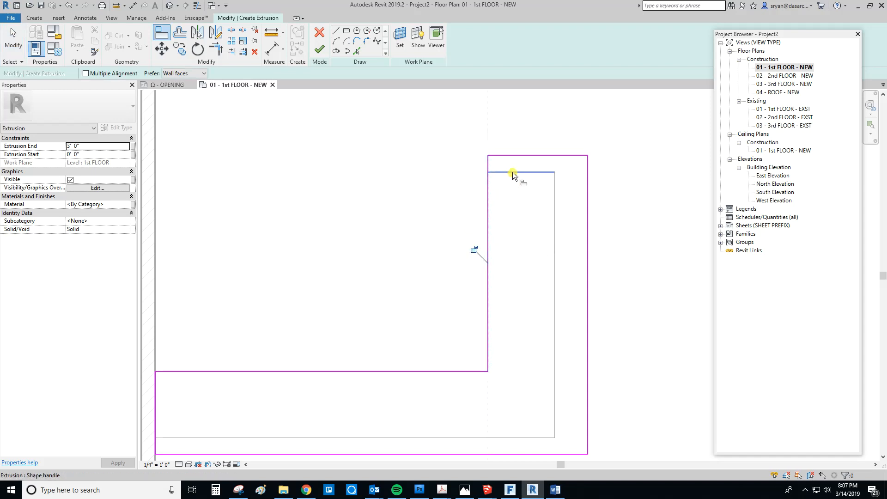
pyautogui.click(519, 156)
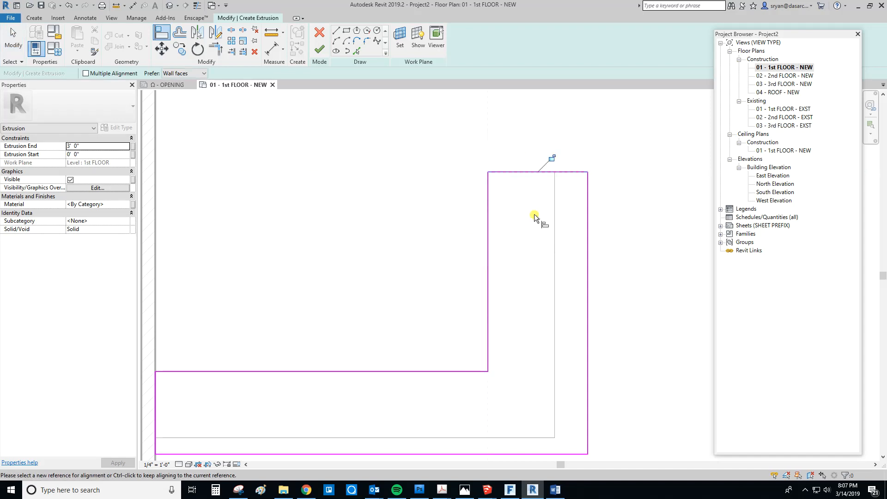
pyautogui.click(553, 158)
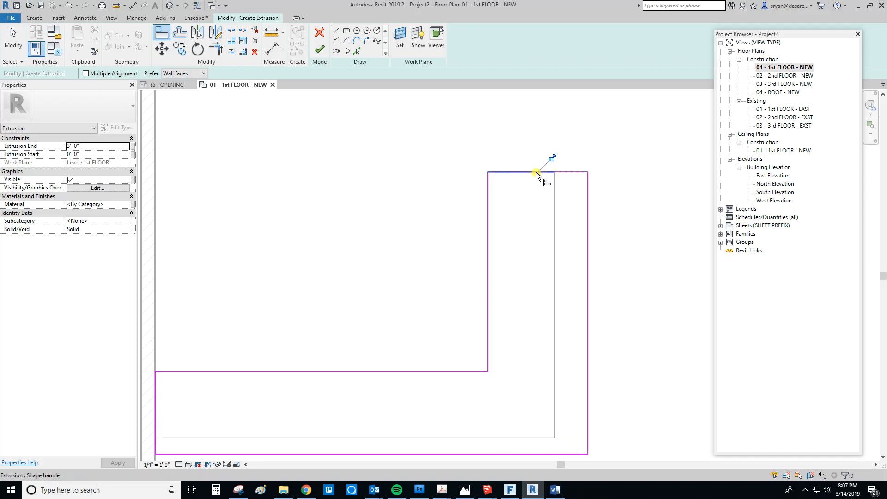
pyautogui.moveTo(534, 186); pyautogui.dragTo(510, 231, button='middle')
pyautogui.press('Escape')
pyautogui.press('Escape')
# - Add an aligned dimension between the short leg's outer base edge and the outer line of the countertop sketch
pyautogui.moveTo(494, 324); pyautogui.dragTo(481, 299, button='middle')
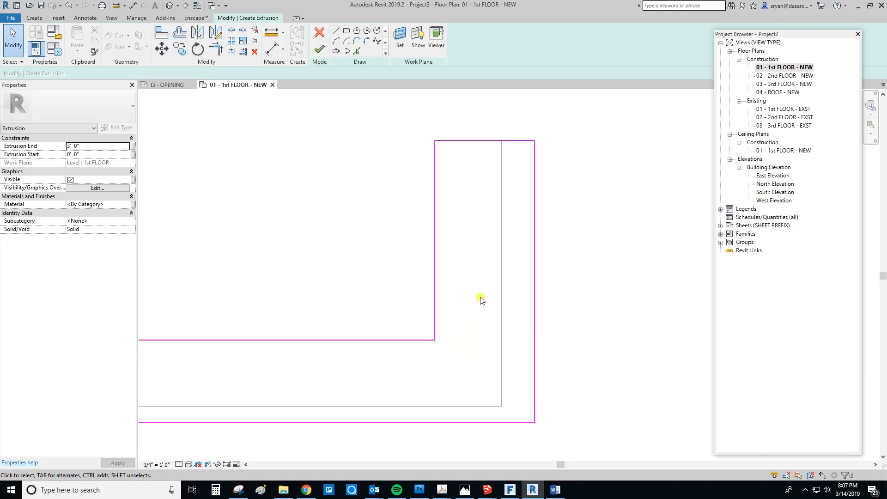
pyautogui.press('i')
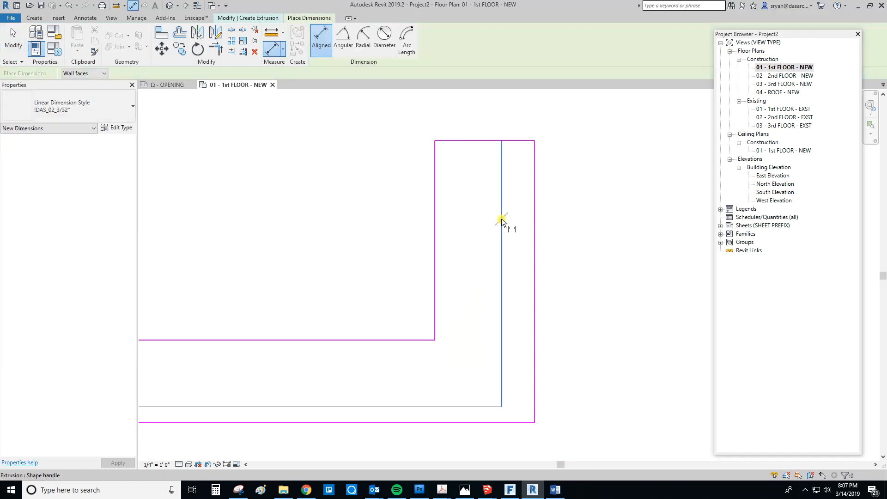
pyautogui.click(501, 218)
pyautogui.click(535, 223)
pyautogui.click(598, 199)
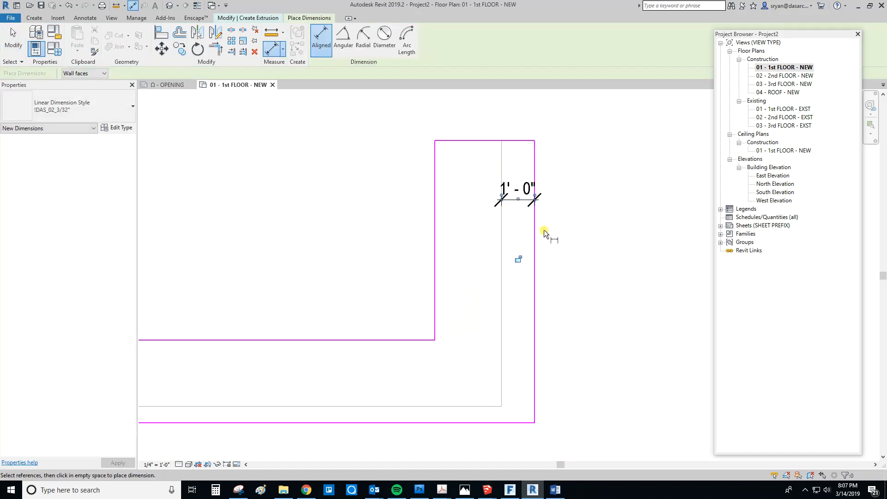
pyautogui.press('Escape')
pyautogui.press('Escape')
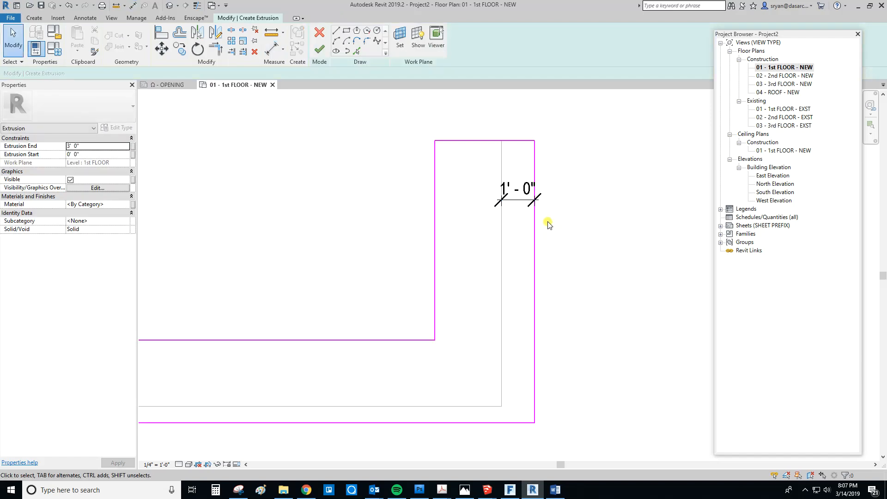
# - Set the countertop's overhang beyond the short leg's outer base edge to 6 inches
pyautogui.click(535, 230)
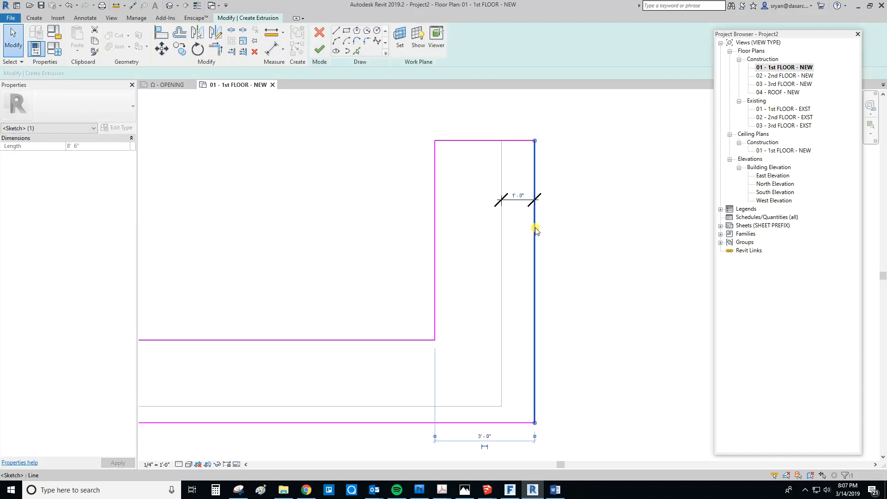
pyautogui.click(517, 189)
pyautogui.write('0 6')
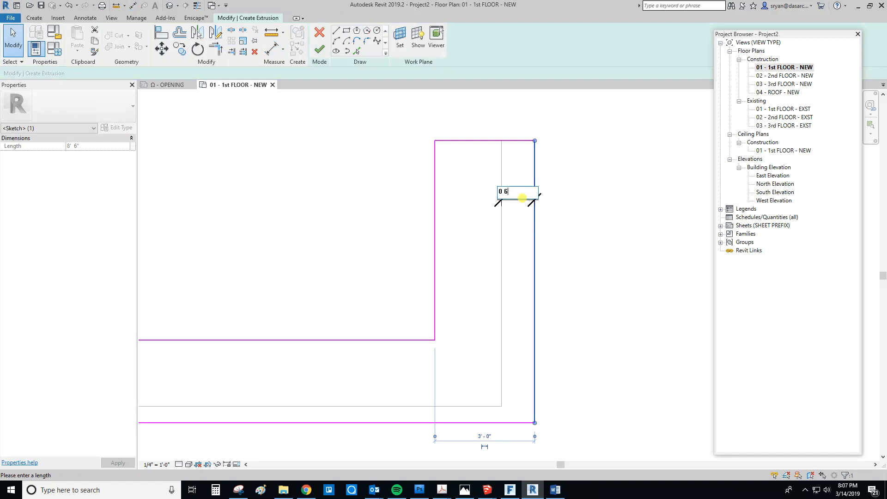
pyautogui.press('Return')
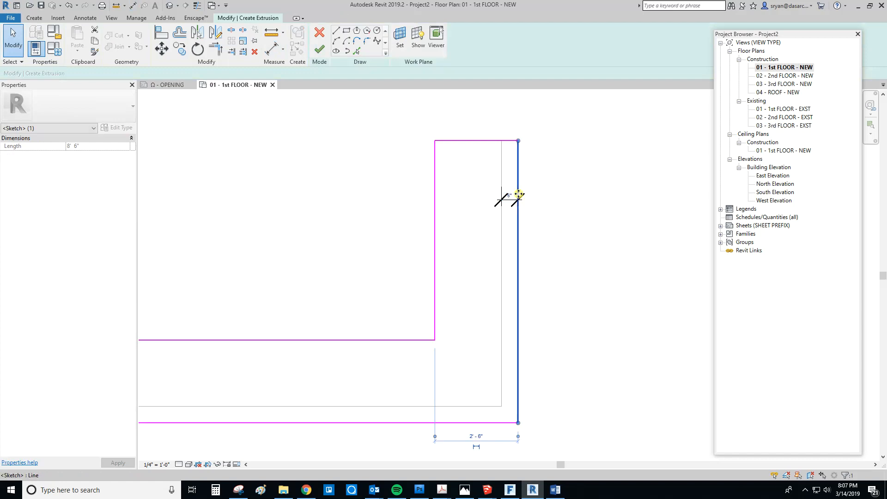
pyautogui.click(555, 201)
# - Set the countertop extrusion to start at 3' 0" and end at 3' 2", and finish its sketch
pyautogui.moveTo(541, 244); pyautogui.dragTo(645, 220, button='middle')
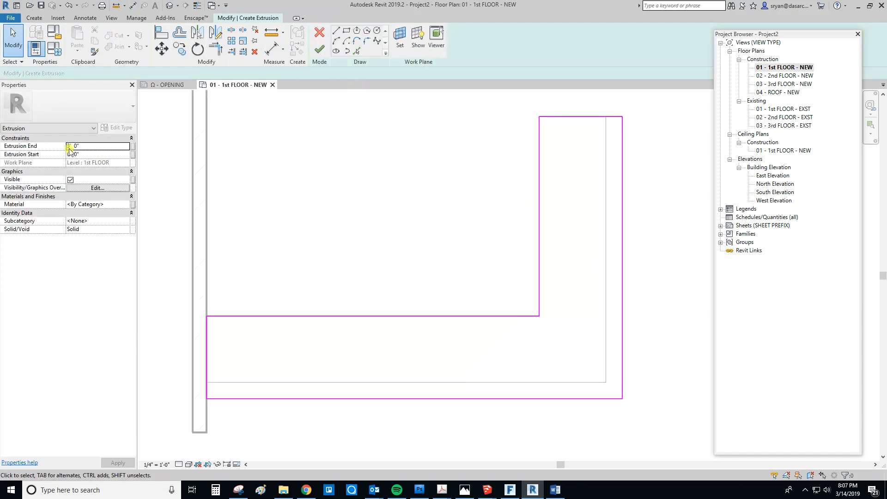
pyautogui.click(90, 155)
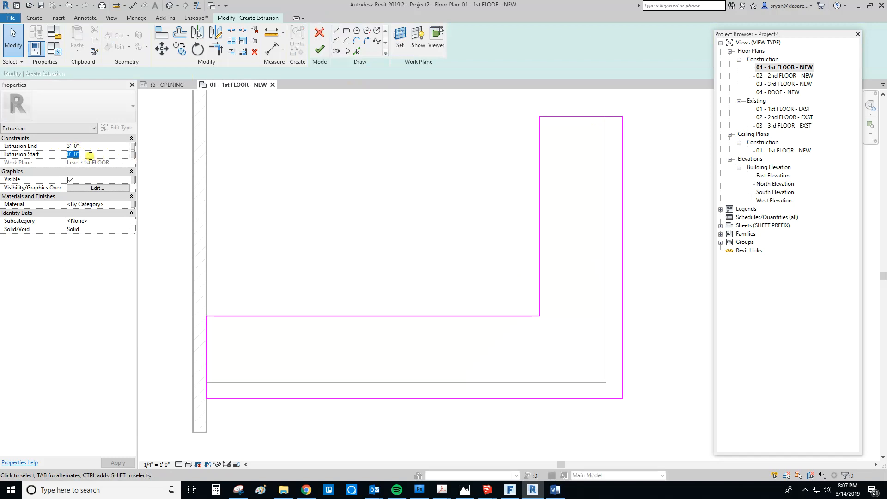
pyautogui.click(93, 145)
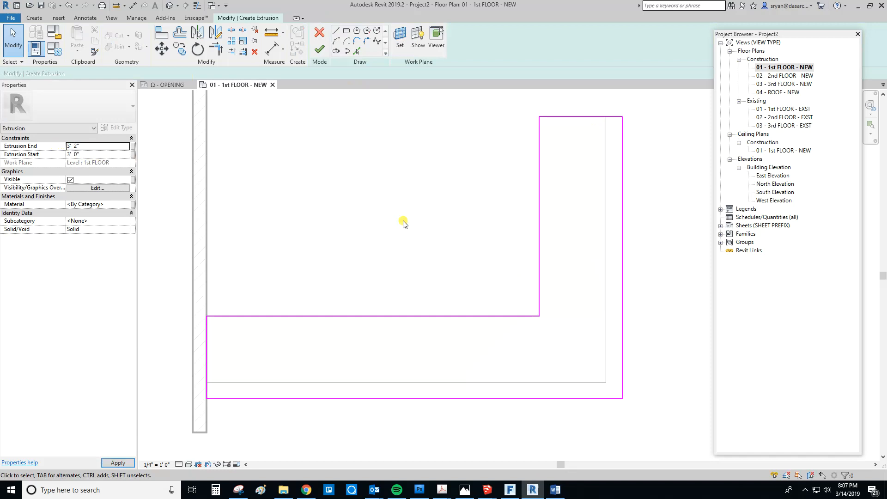
pyautogui.moveTo(428, 236); pyautogui.dragTo(416, 235, button='middle')
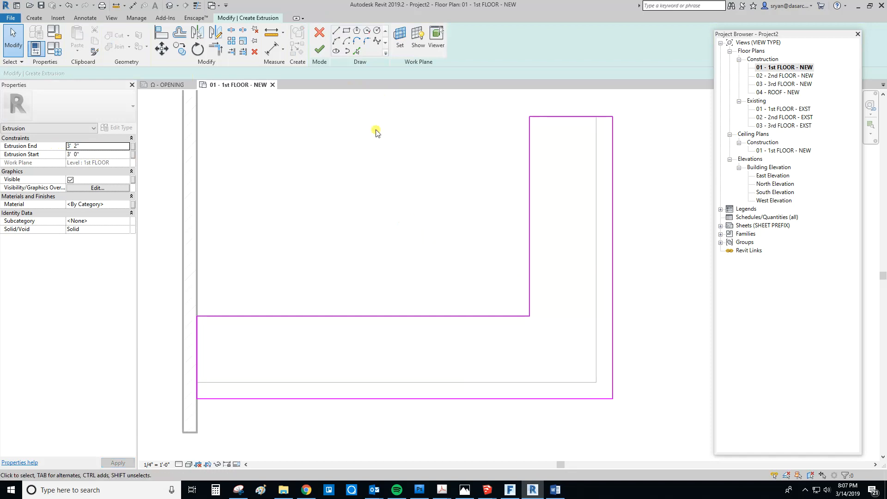
pyautogui.click(319, 50)
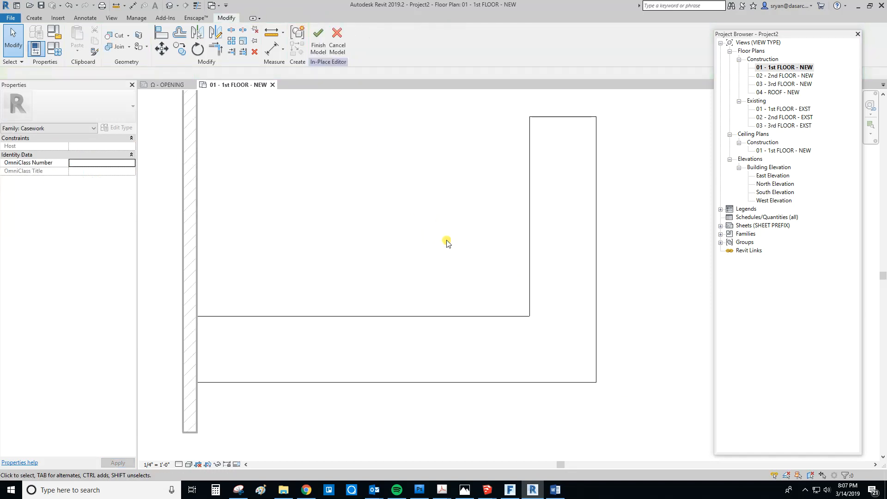
# - Finish the in-place bar model and open the default 3D view to see it
pyautogui.moveTo(377, 358); pyautogui.dragTo(390, 356, button='middle')
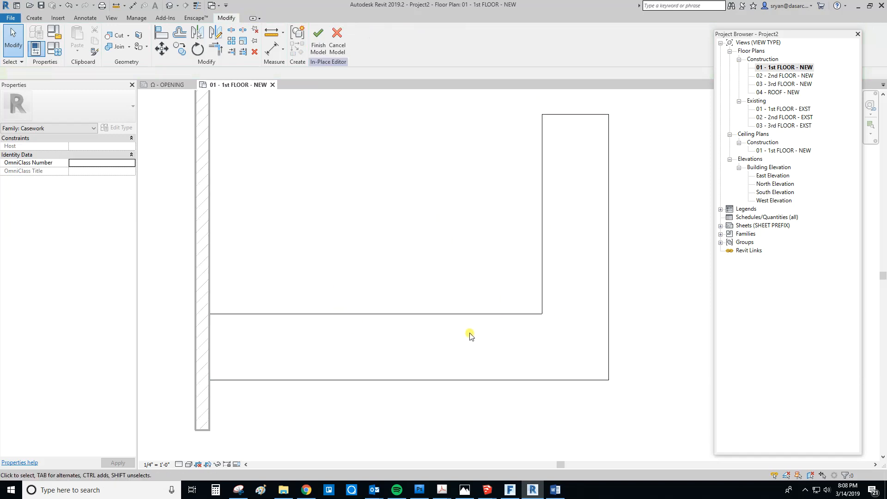
pyautogui.click(324, 47)
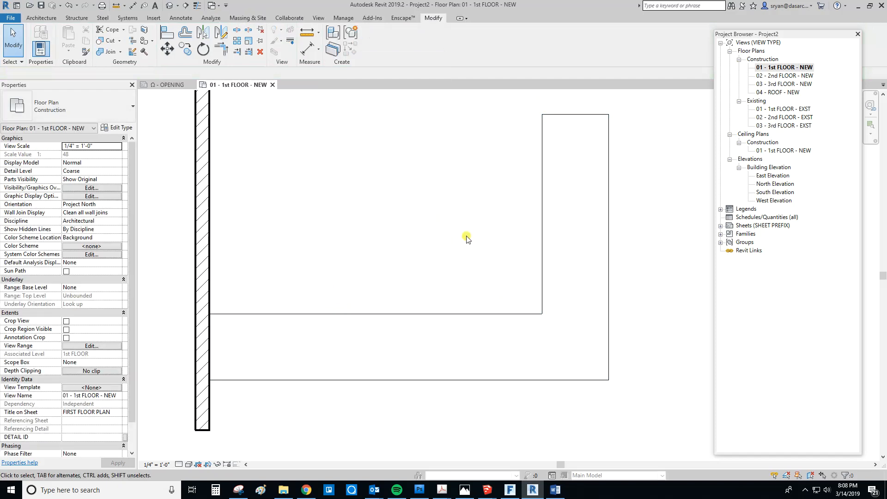
pyautogui.scroll(-1, 466, 238)
pyautogui.moveTo(466, 238); pyautogui.dragTo(492, 244, button='middle')
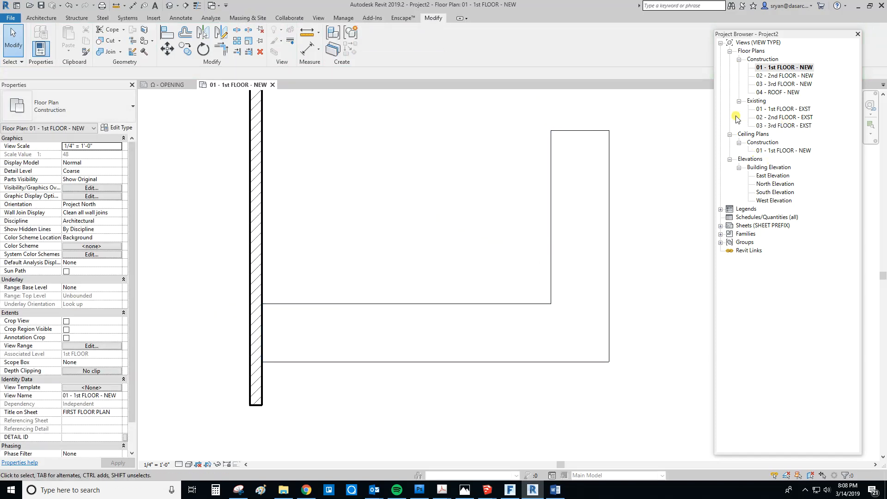
pyautogui.click(170, 5)
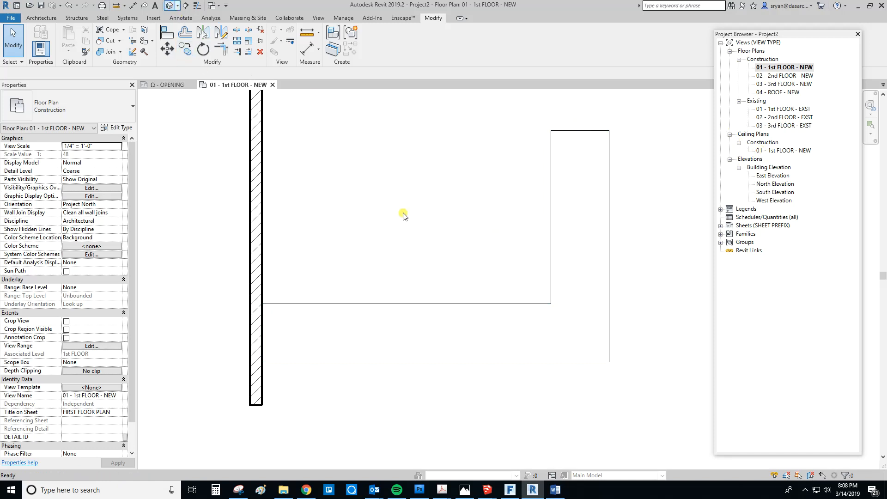
pyautogui.scroll(6, 508, 367)
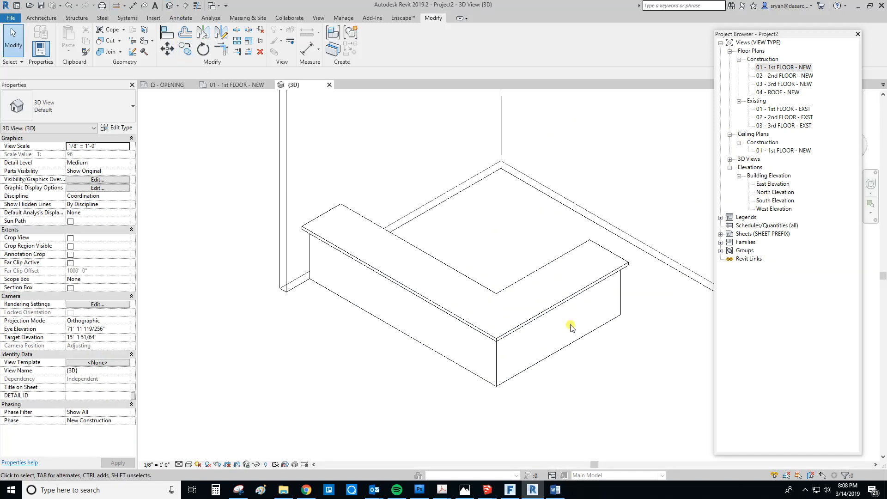
# - Select the bar and try the shape handle at the countertop's wall end
pyautogui.click(619, 267)
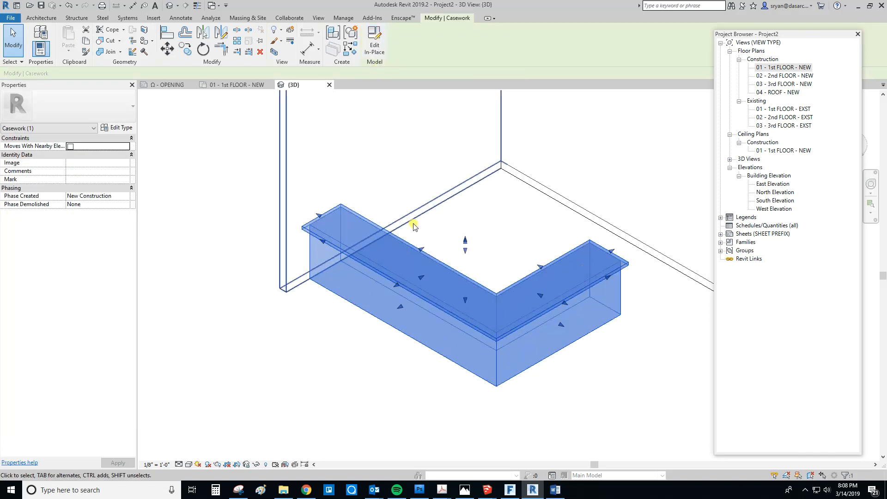
pyautogui.moveTo(323, 215)
pyautogui.mouseDown()
pyautogui.moveTo(349, 232)
pyautogui.moveTo(319, 214)
pyautogui.mouseUp()
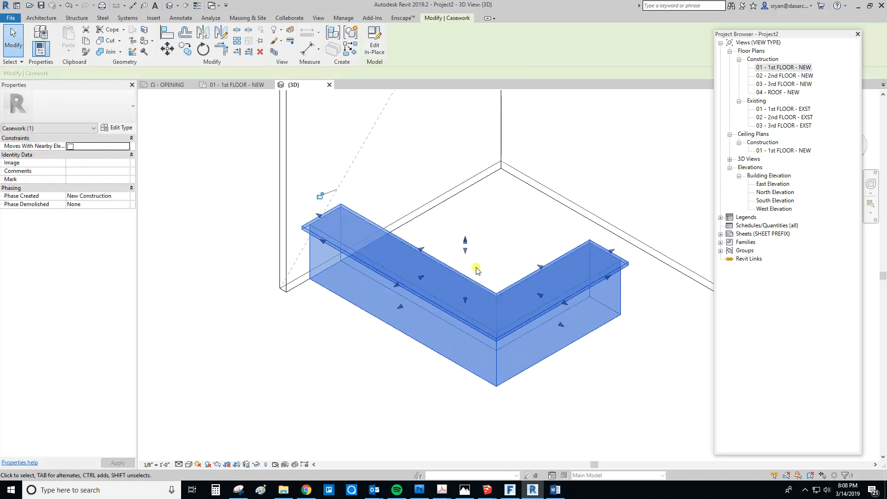
pyautogui.click(484, 235)
# - Try aligning the countertop's free end with the facing wall's inner face, and undo the alignment
pyautogui.moveTo(614, 241); pyautogui.dragTo(572, 282, button='middle')
pyautogui.press('a')
pyautogui.press('l')
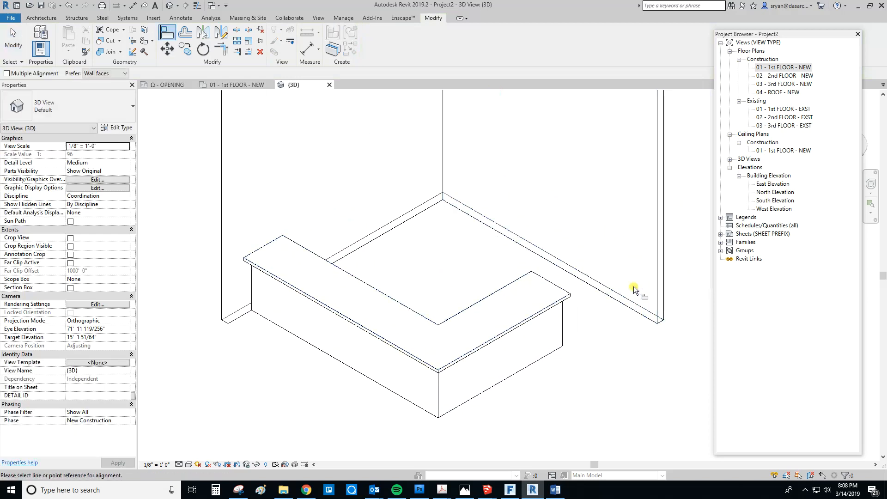
pyautogui.click(629, 308)
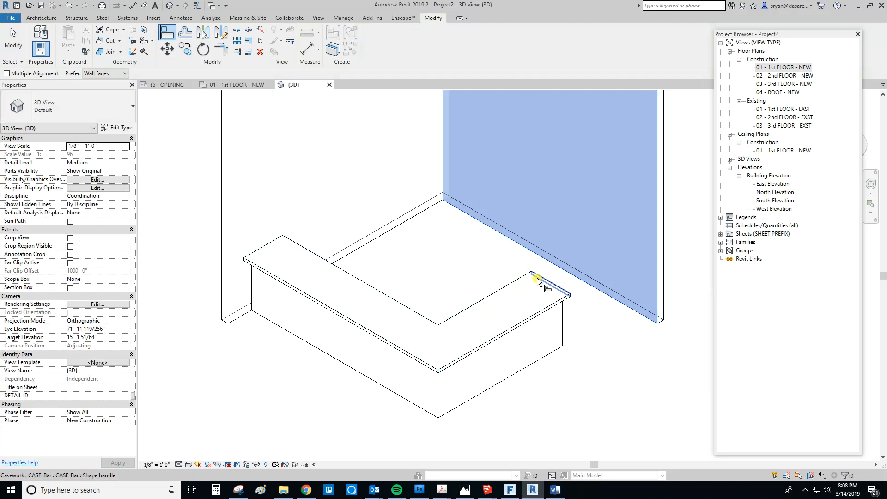
pyautogui.click(537, 279)
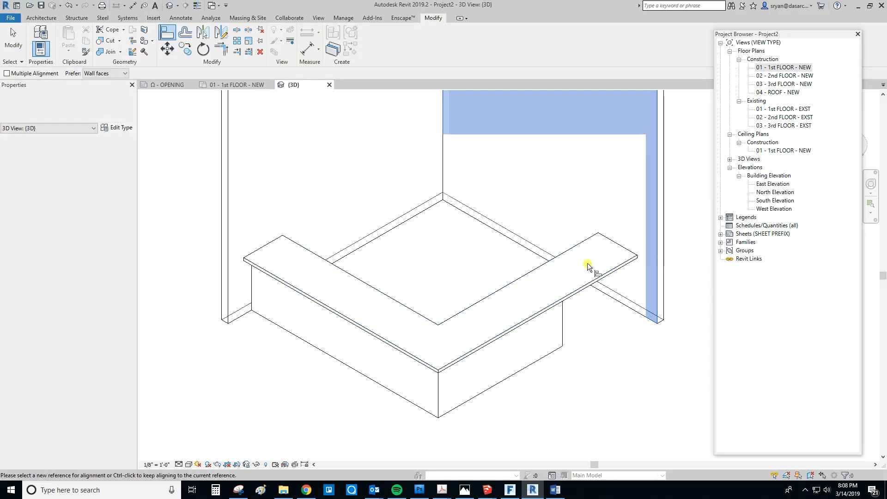
pyautogui.hotkey('ctrl', 'z')
pyautogui.press('Escape')
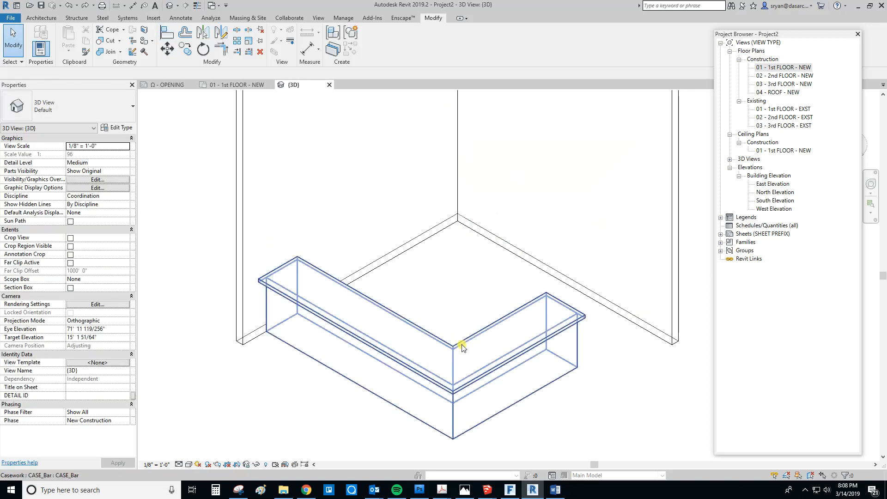
pyautogui.click(461, 347)
pyautogui.moveTo(439, 290); pyautogui.dragTo(409, 329, button='middle')
pyautogui.moveTo(392, 362); pyautogui.dragTo(445, 357, button='middle')
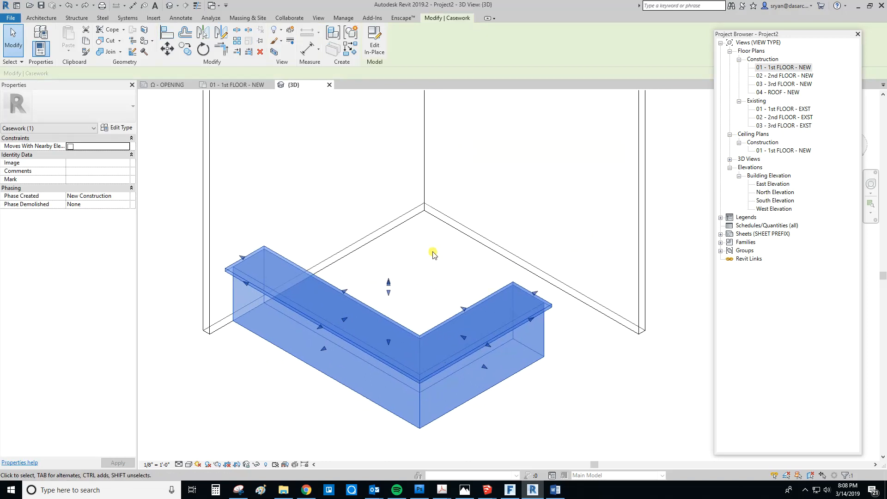
pyautogui.click(433, 254)
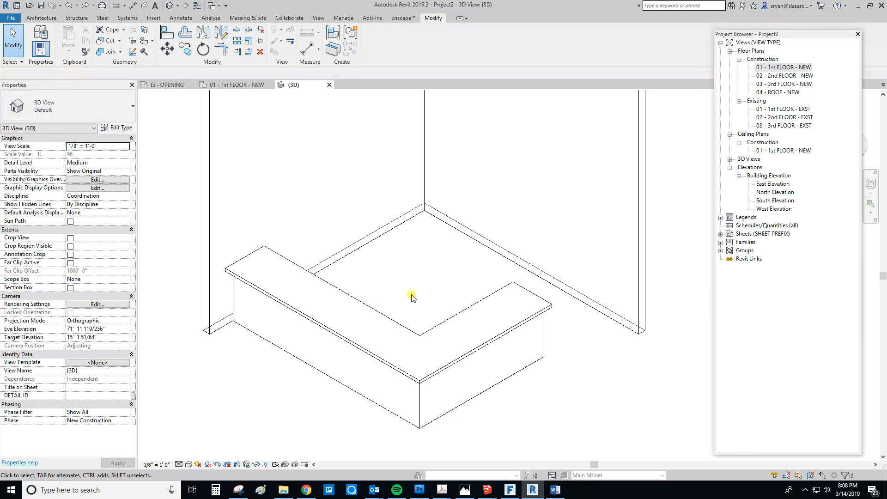
pyautogui.moveTo(392, 316); pyautogui.dragTo(401, 316, button='middle')
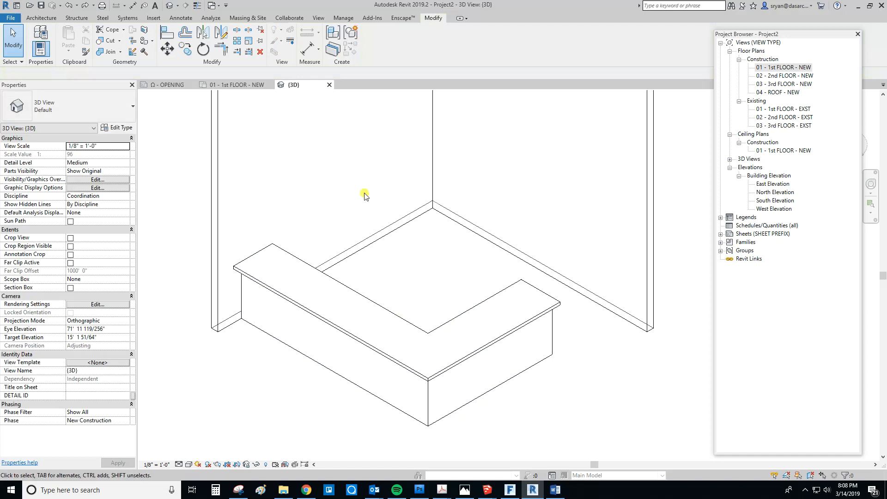
pyautogui.moveTo(543, 290); pyautogui.dragTo(532, 296, button='middle')
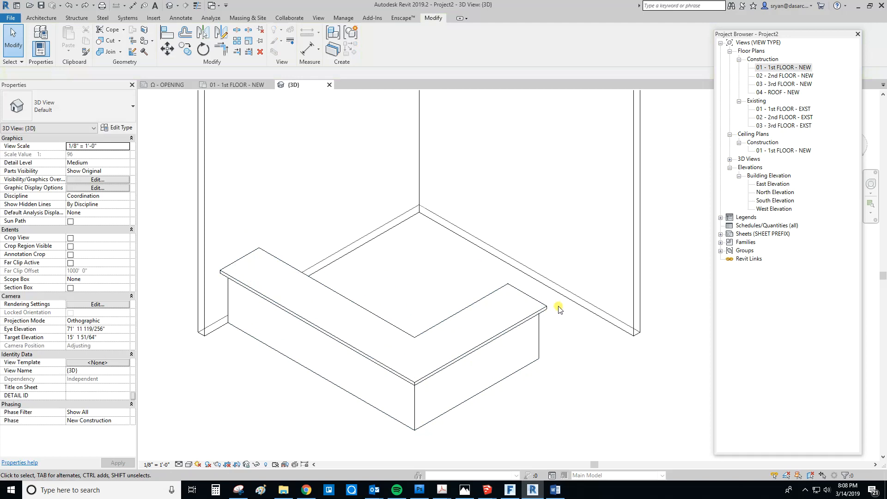
pyautogui.moveTo(563, 341); pyautogui.dragTo(546, 335, button='middle')
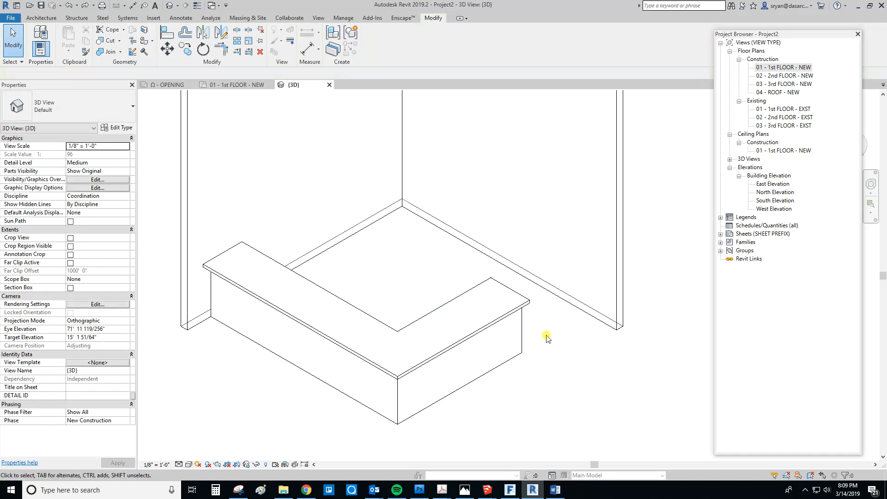
pyautogui.click(520, 303)
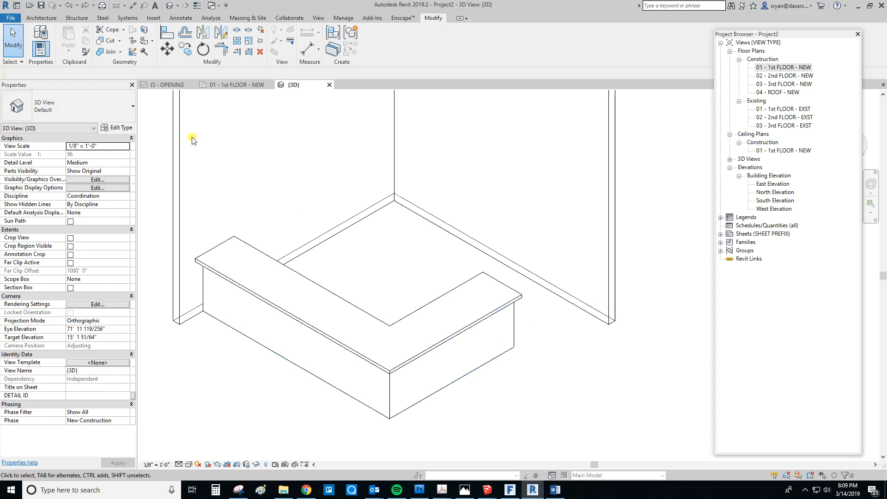
# - Create a new family from the Casework.rft template
pyautogui.click(45, 19)
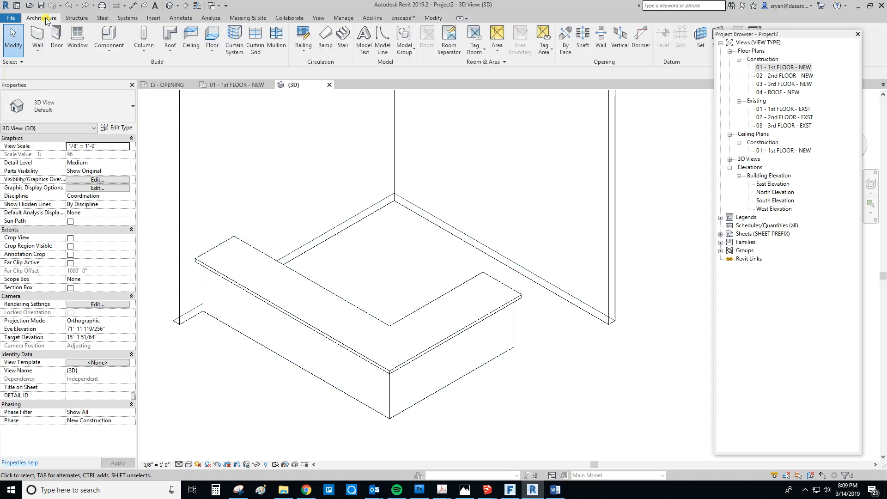
pyautogui.click(110, 54)
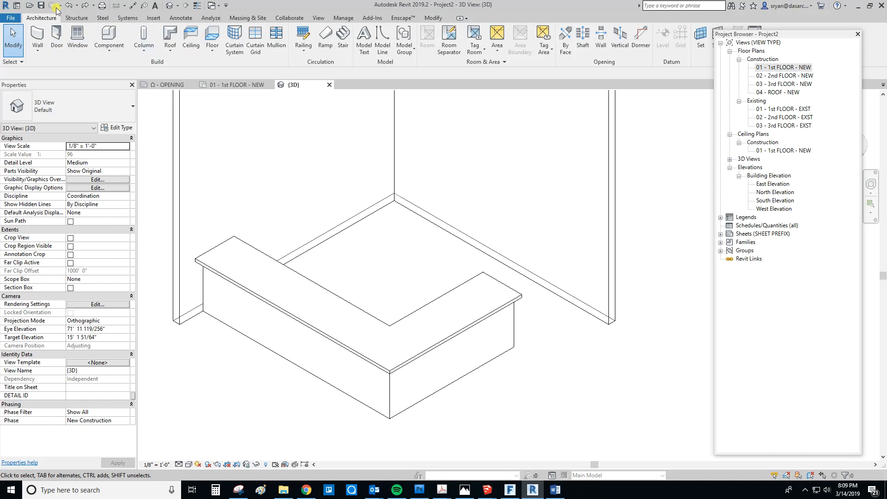
pyautogui.click(9, 18)
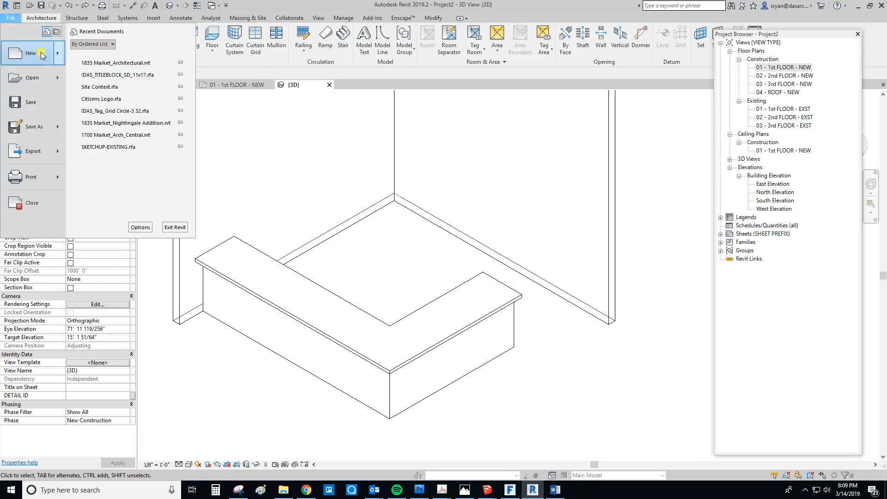
pyautogui.moveTo(41, 55)
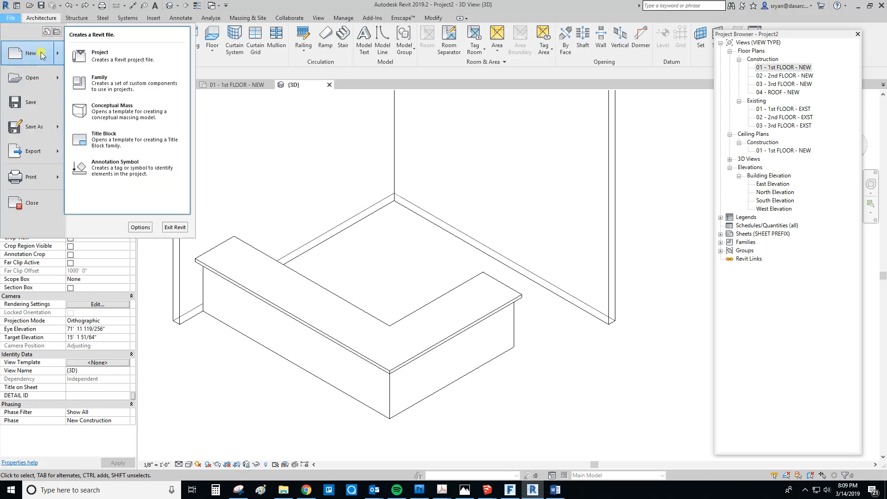
pyautogui.click(106, 82)
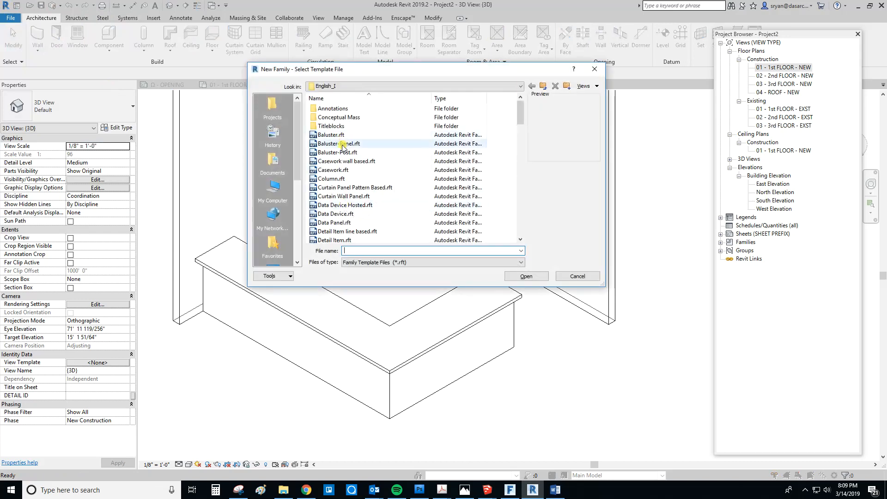
pyautogui.click(340, 170)
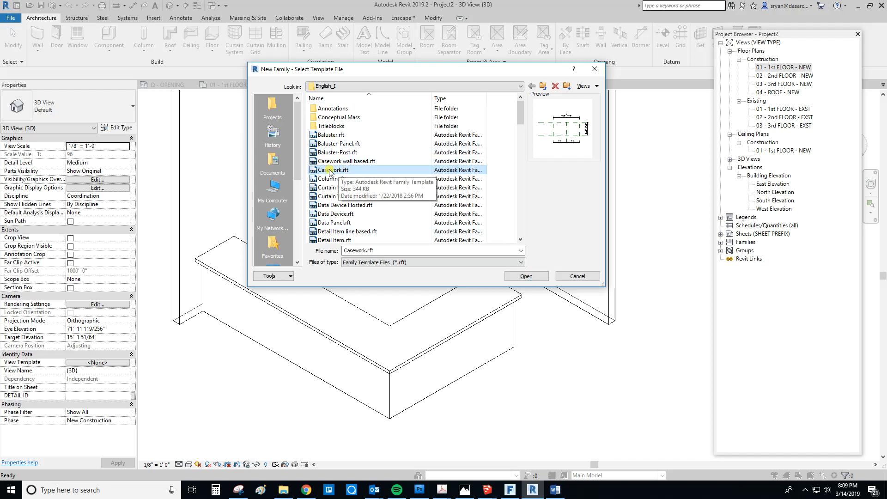
pyautogui.scroll(-9, 339, 172)
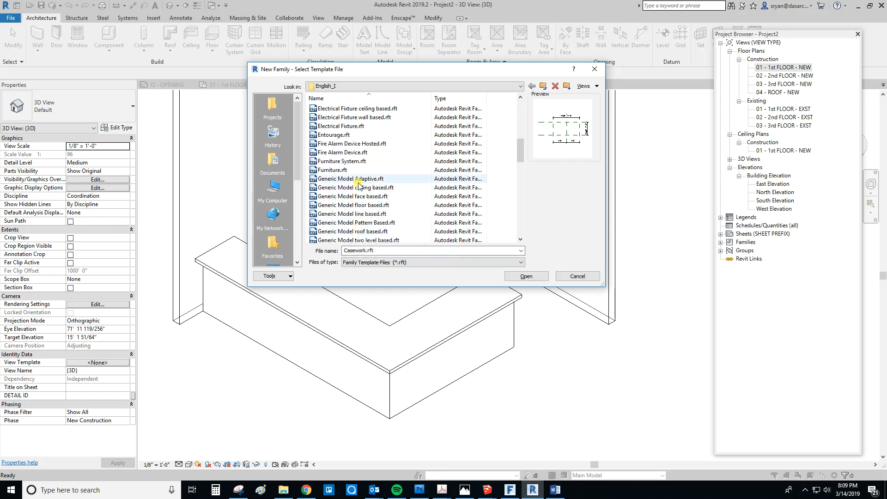
pyautogui.scroll(4, 366, 189)
pyautogui.scroll(4, 342, 139)
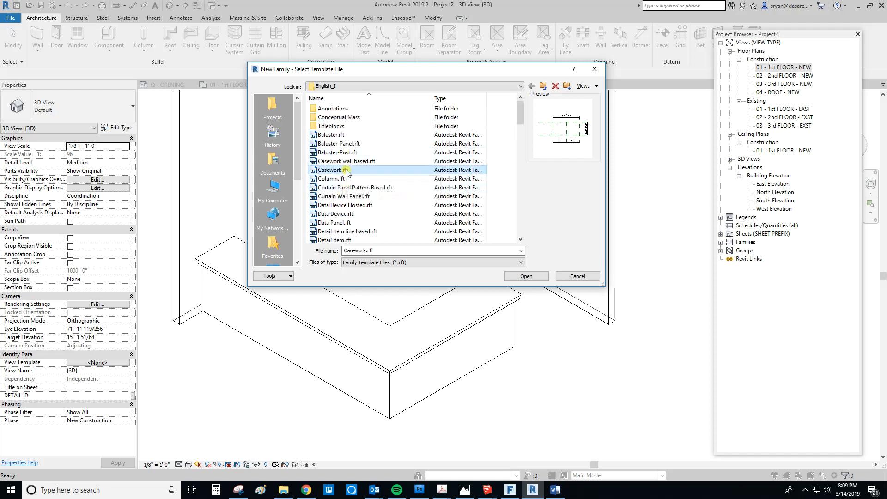
pyautogui.click(532, 276)
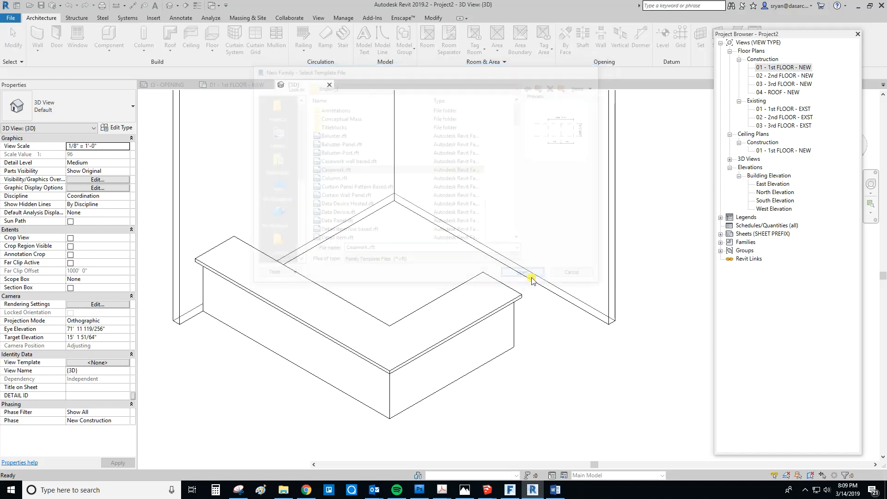
pyautogui.moveTo(558, 280); pyautogui.dragTo(482, 294, button='middle')
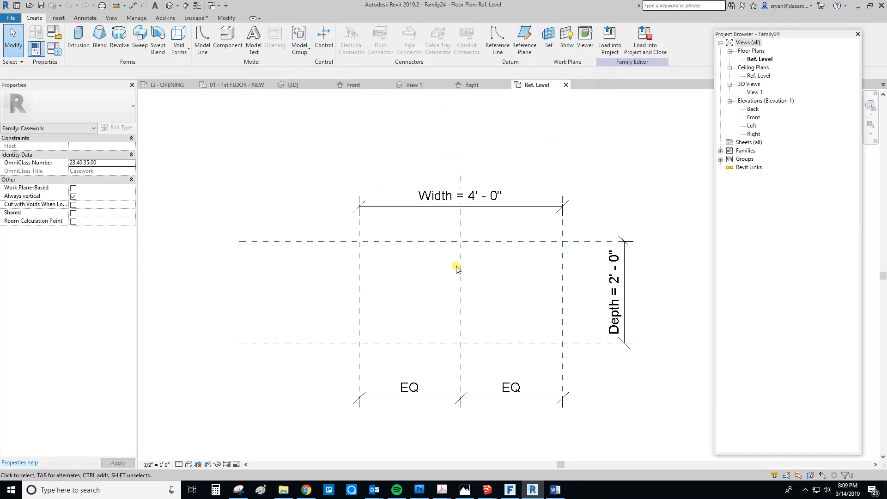
# - Start an extrusion and sketch a rectangle inside the width and depth reference planes, clear of all four
pyautogui.click(79, 37)
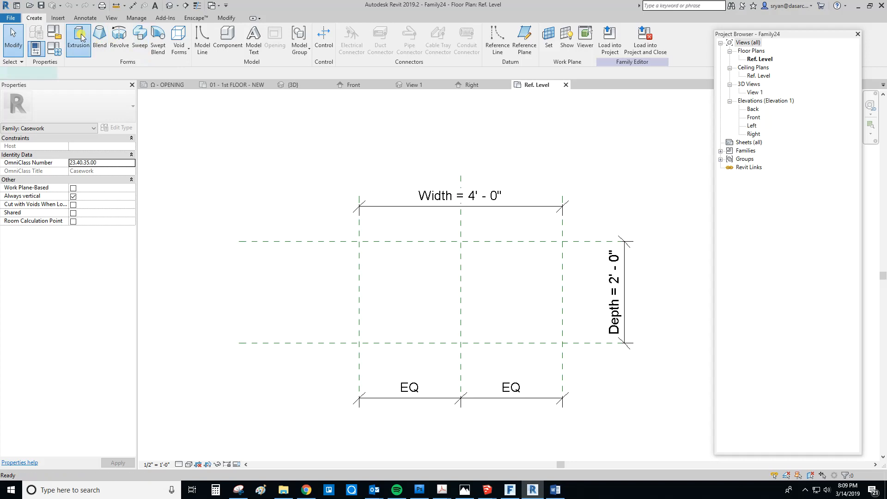
pyautogui.click(346, 30)
pyautogui.click(403, 251)
pyautogui.click(538, 326)
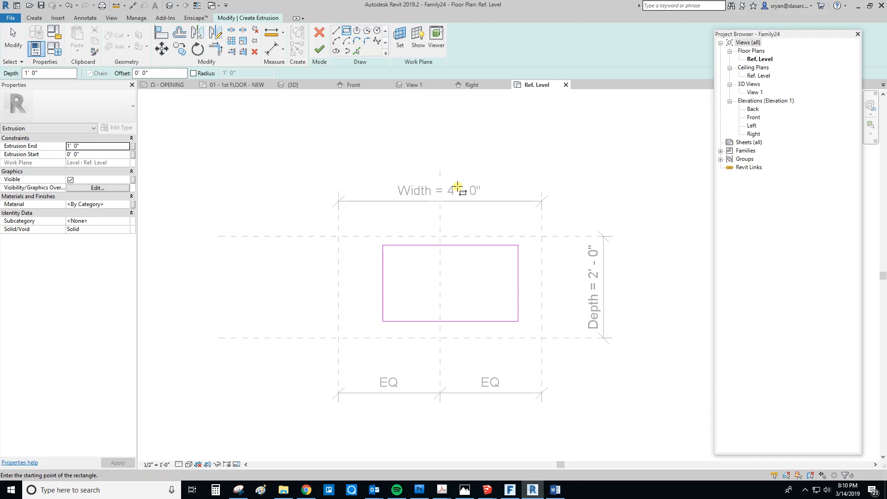
pyautogui.moveTo(464, 232); pyautogui.dragTo(485, 227, button='middle')
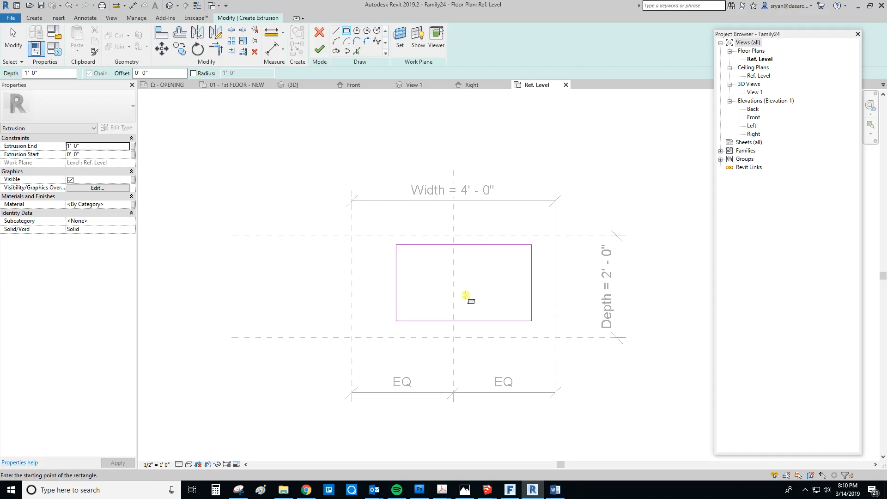
# - Set the extrusion end to 3' 0" and finish the rectangle's extrusion
pyautogui.press('Escape')
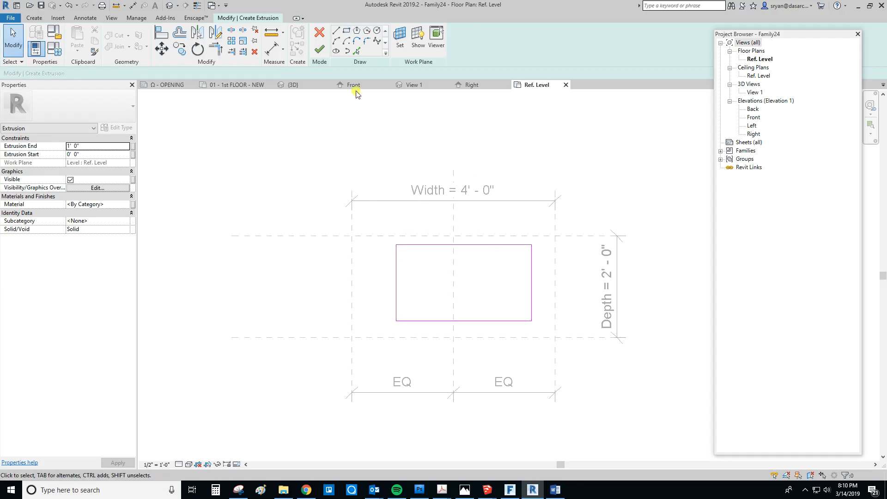
pyautogui.click(99, 149)
pyautogui.write('3')
pyautogui.press('Return')
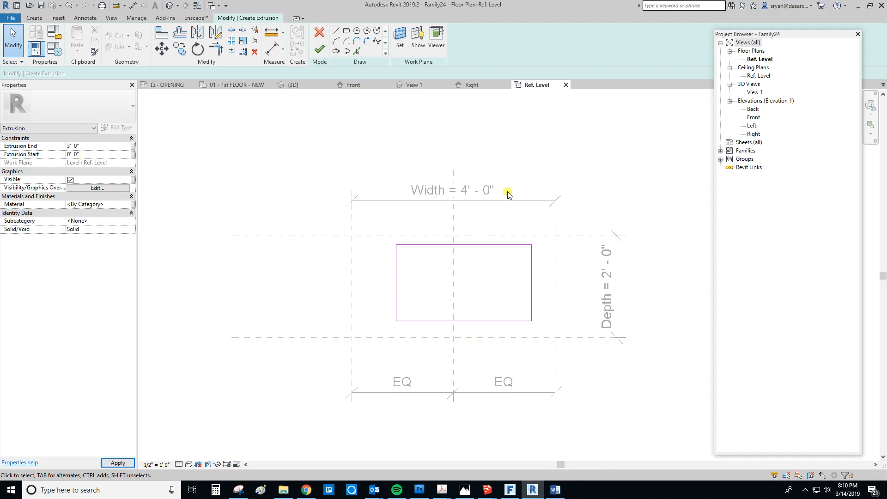
pyautogui.click(320, 49)
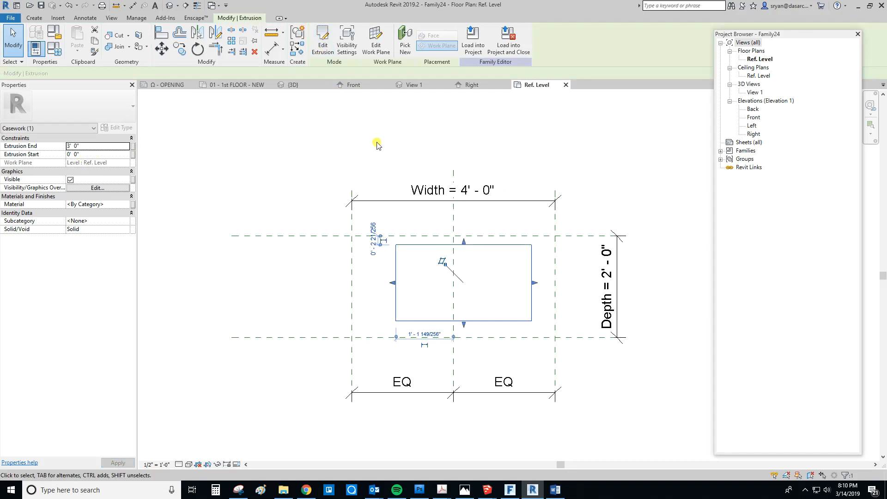
pyautogui.click(608, 153)
pyautogui.click(531, 290)
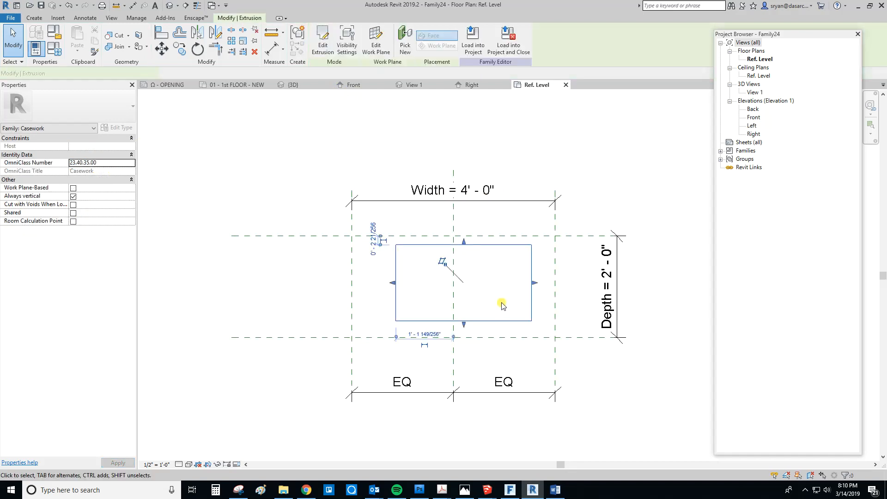
pyautogui.moveTo(503, 303); pyautogui.dragTo(467, 306, button='middle')
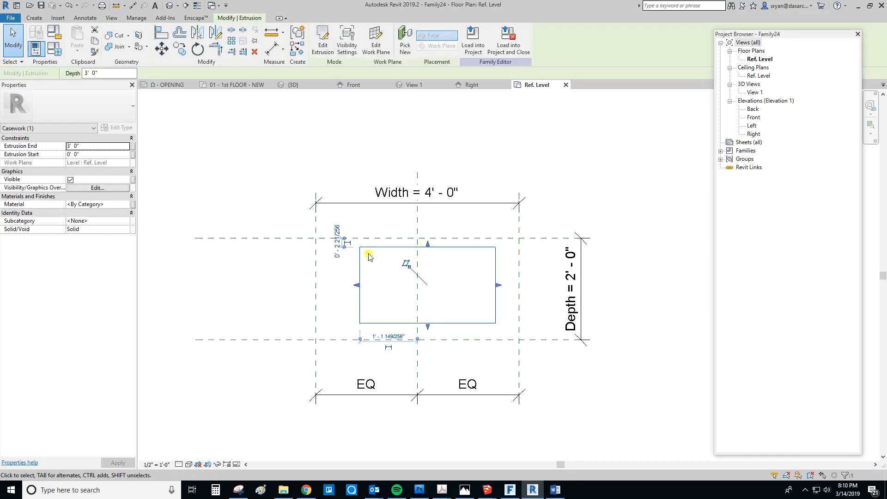
pyautogui.click(474, 272)
pyautogui.moveTo(467, 279); pyautogui.dragTo(486, 282, button='middle')
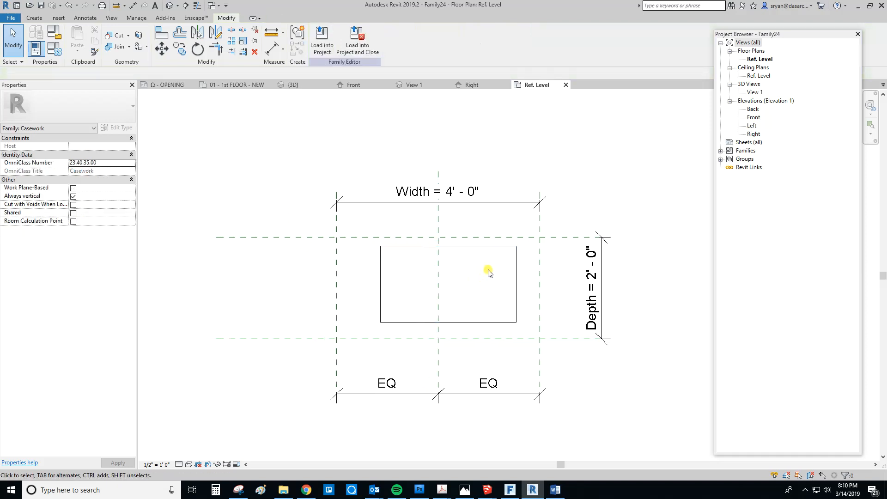
# - Save the family to the Desktop as CASE_Host Stand_Front
pyautogui.click(9, 18)
pyautogui.moveTo(31, 127)
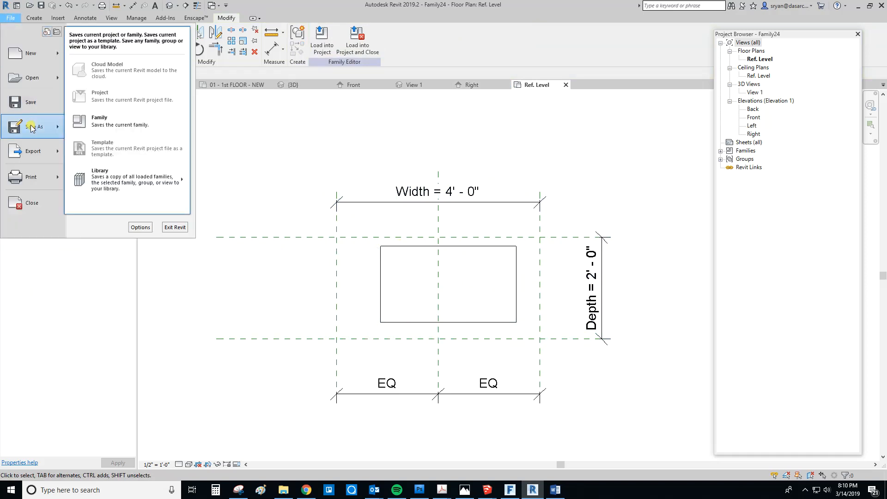
pyautogui.click(116, 124)
pyautogui.scroll(-1, 380, 213)
pyautogui.click(379, 257)
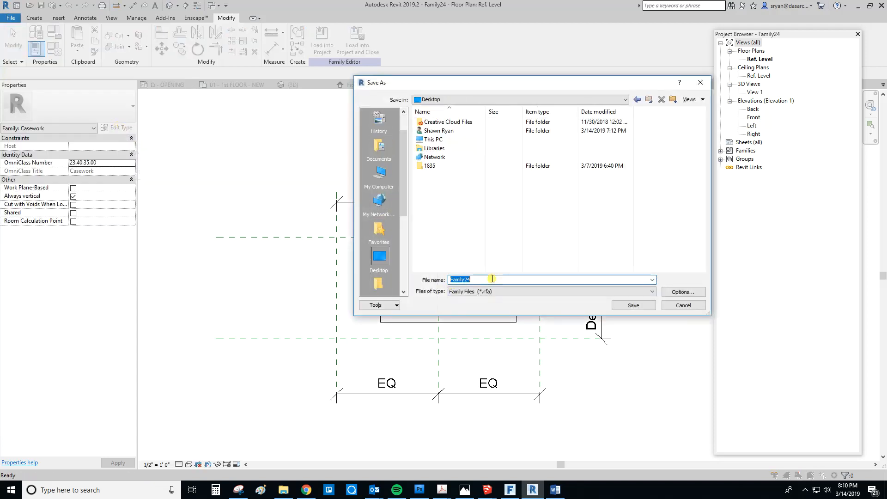
pyautogui.write('CASE_Host Stand_Front')
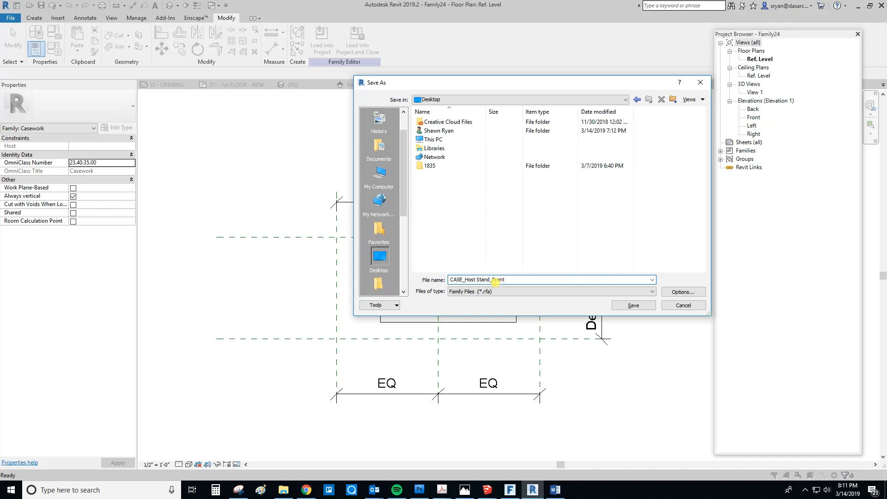
pyautogui.press('Return')
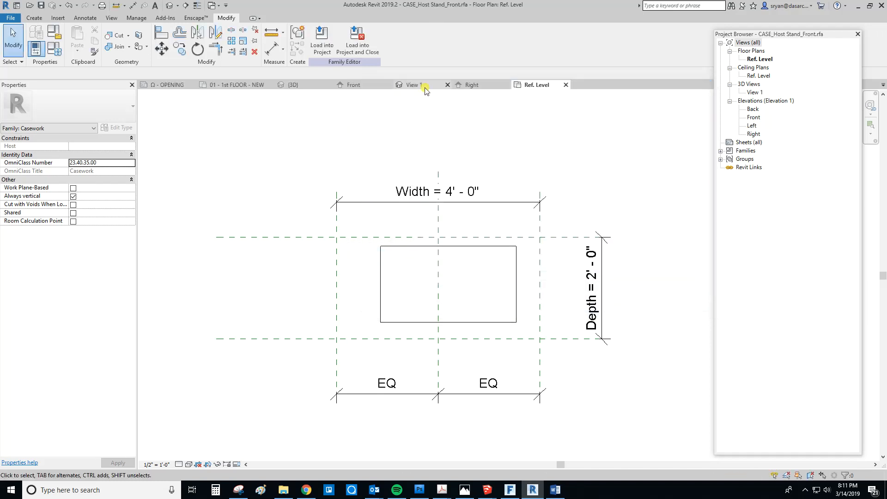
# - Load the host stand family into Project2 and bring up the 01 - 1st FLOOR - NEW plan
pyautogui.click(322, 42)
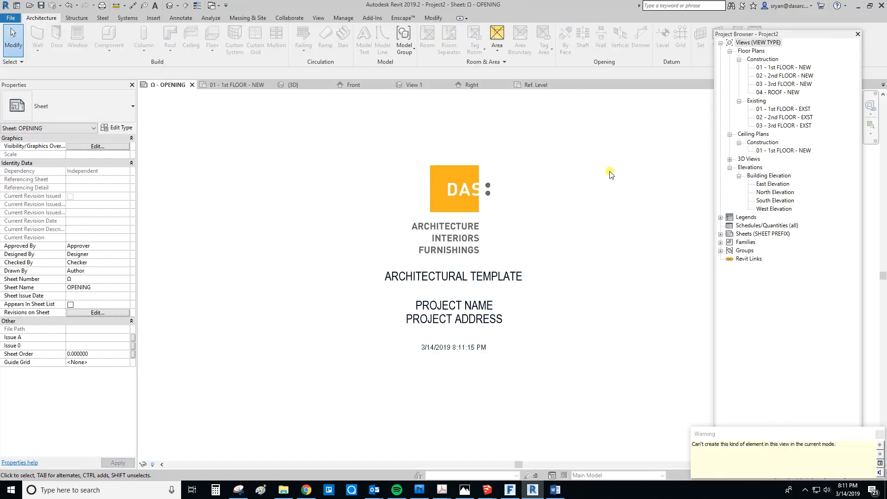
pyautogui.click(240, 87)
pyautogui.scroll(-4, 438, 221)
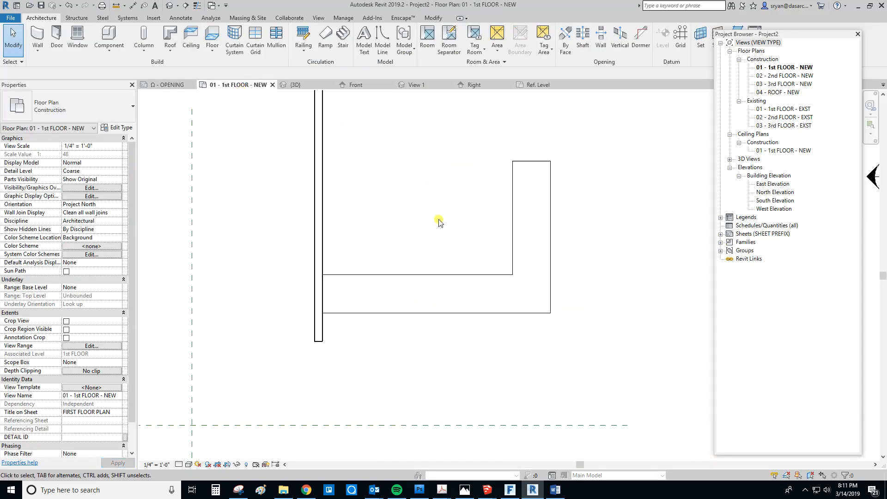
# - Place one CASE_Host Stand_Front component in the plan, just beyond the free end of the bar and the upper wall
pyautogui.click(109, 48)
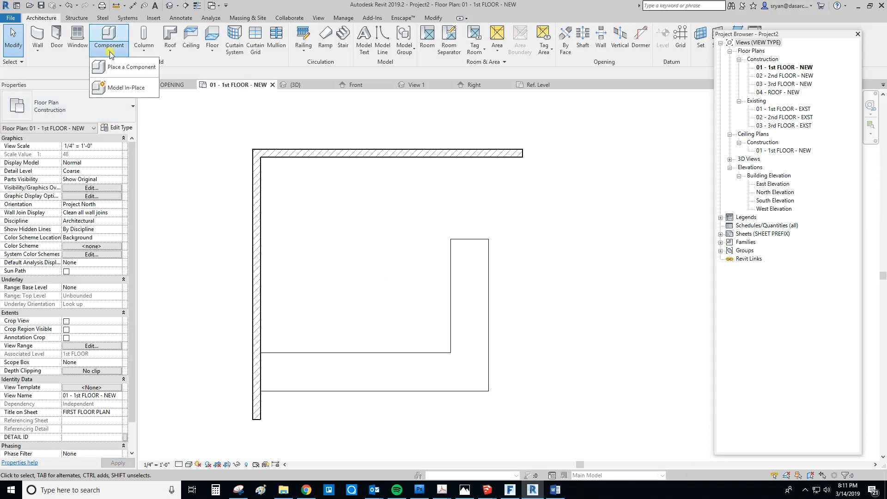
pyautogui.click(127, 68)
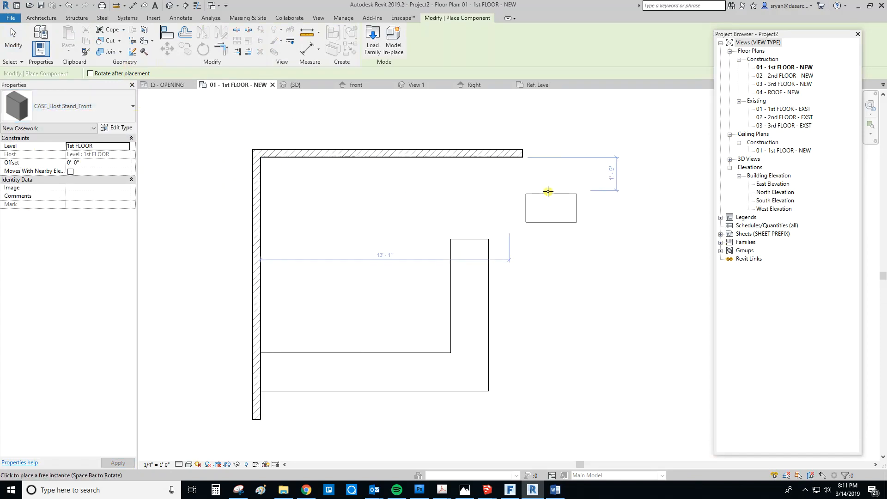
pyautogui.click(548, 192)
pyautogui.press('Escape')
pyautogui.press('Escape')
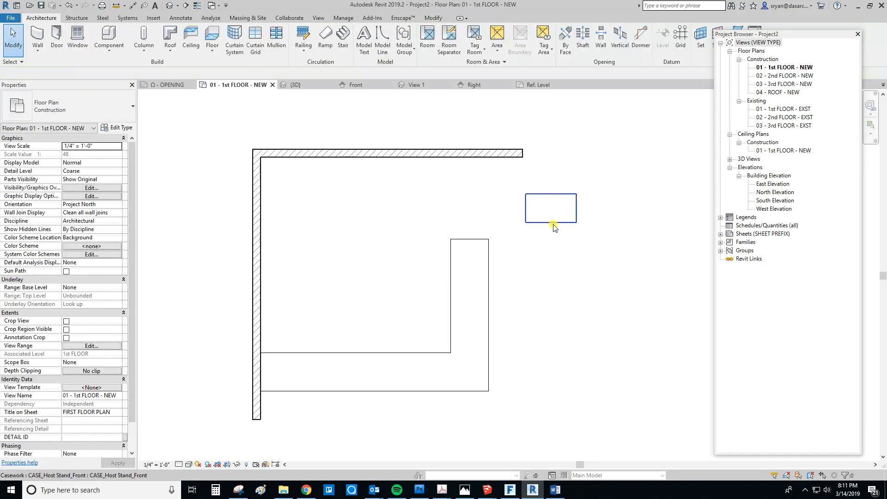
# - Inspect the placed host stand in the plan and in the default 3D view
pyautogui.click(553, 224)
pyautogui.moveTo(578, 265); pyautogui.dragTo(556, 273, button='middle')
pyautogui.scroll(-1, 555, 285)
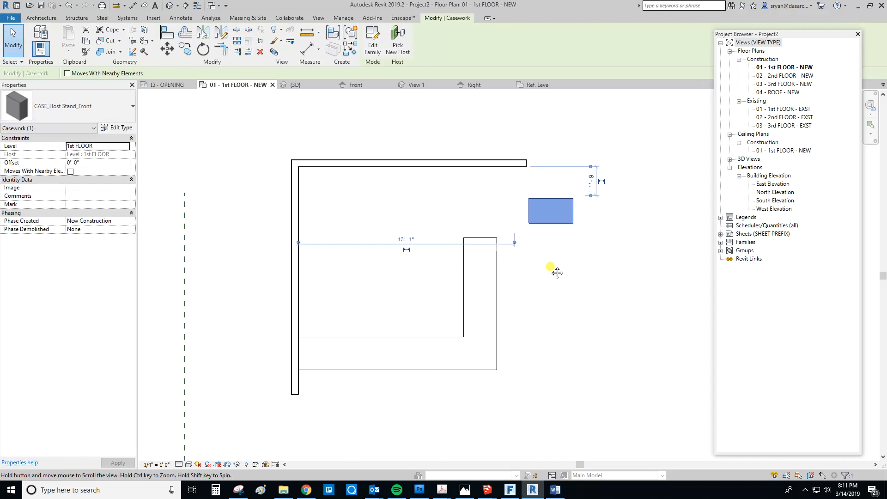
pyautogui.press('Escape')
pyautogui.click(169, 6)
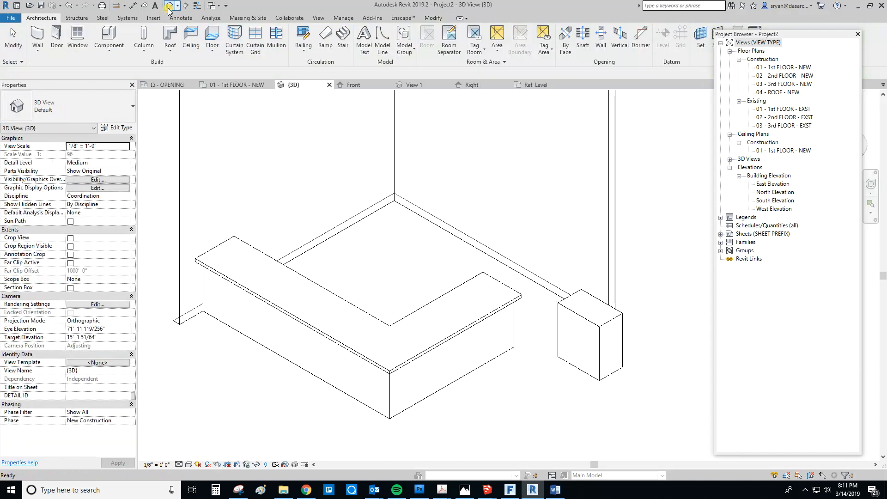
pyautogui.click(581, 313)
pyautogui.moveTo(591, 384); pyautogui.dragTo(560, 373, button='middle')
# - Try extending the countertop's free end beyond the bar base with its shape handle
pyautogui.click(483, 305)
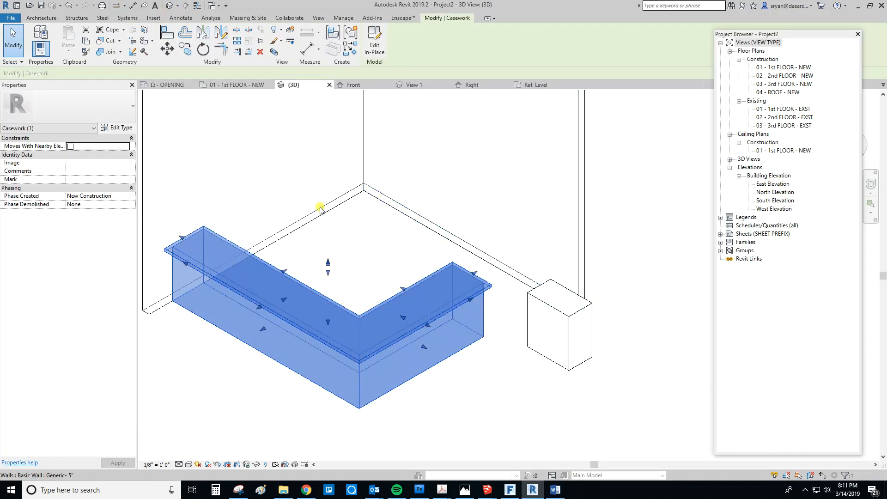
pyautogui.moveTo(493, 257); pyautogui.dragTo(504, 265)
pyautogui.click(510, 298)
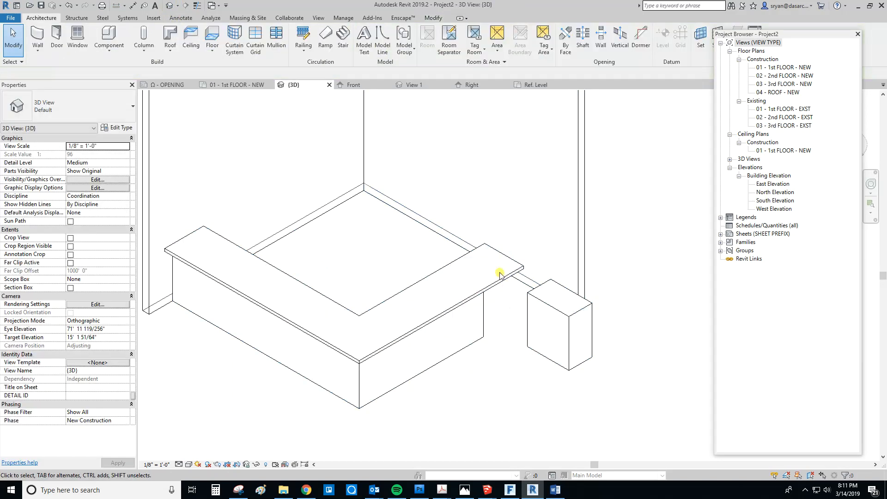
# - Select the host stand, followed by the in-place bar, to compare their properties and editing options
pyautogui.click(566, 324)
pyautogui.moveTo(572, 333); pyautogui.dragTo(558, 328, button='middle')
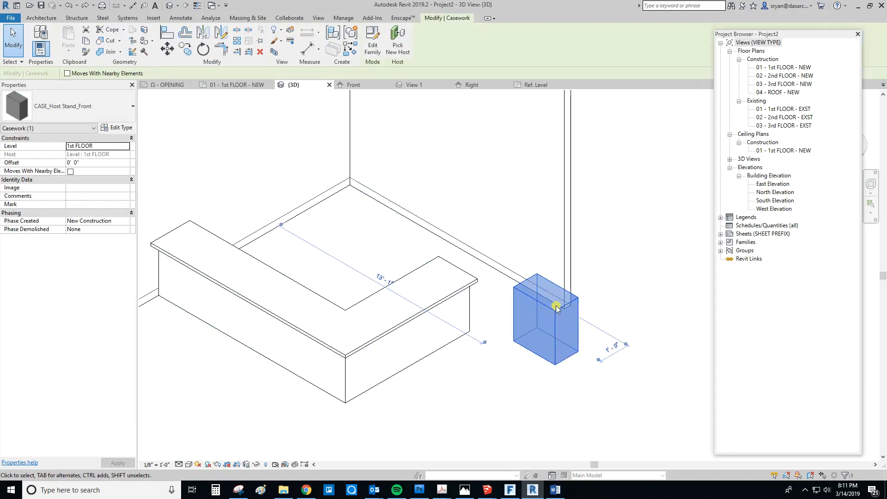
pyautogui.click(427, 268)
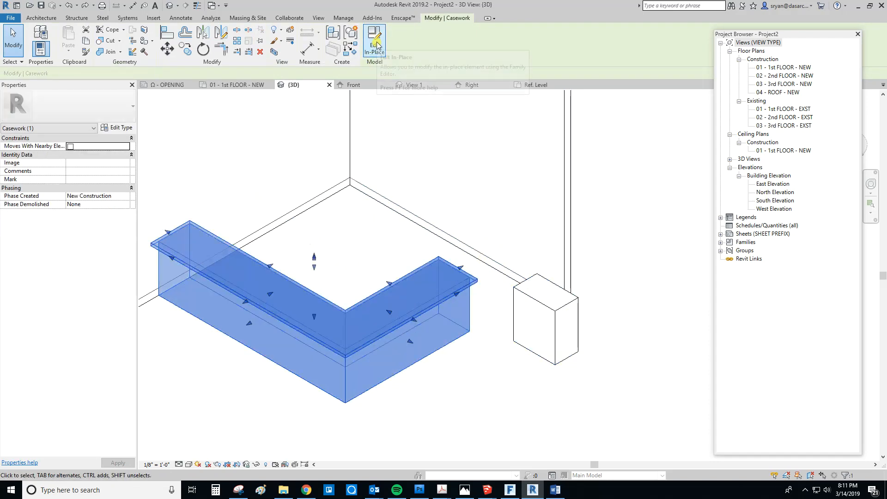
pyautogui.click(401, 241)
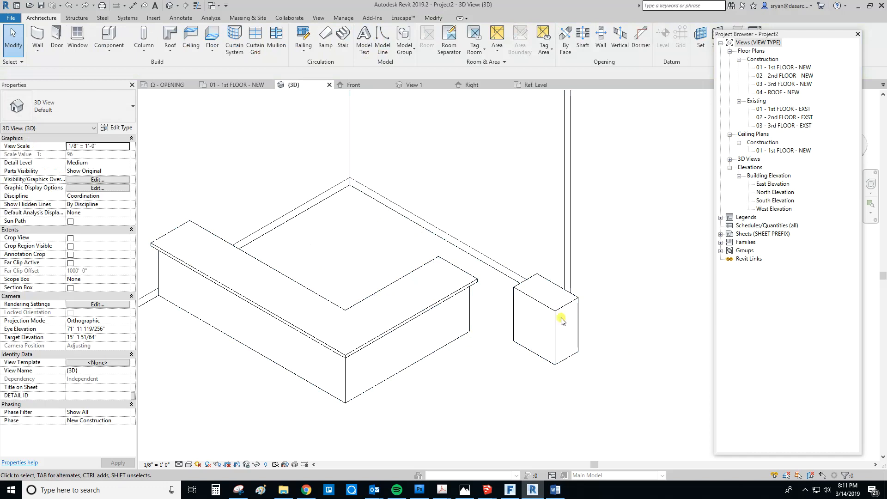
# - List the project's loaded Casework families and pick out CASE_Host Stand_Front alongside CASE_Bar
pyautogui.keyDown('shift'); pyautogui.moveTo(448, 347); pyautogui.dragTo(576, 340, button='middle'); pyautogui.keyUp('shift')
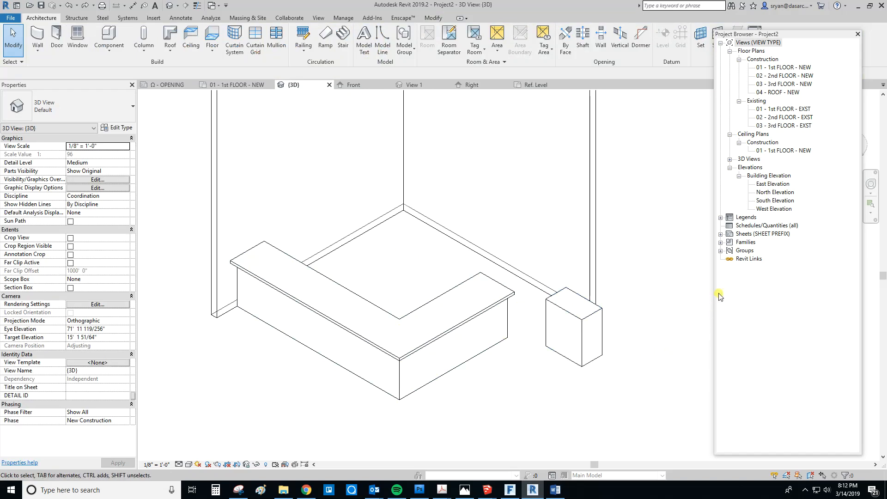
pyautogui.click(720, 243)
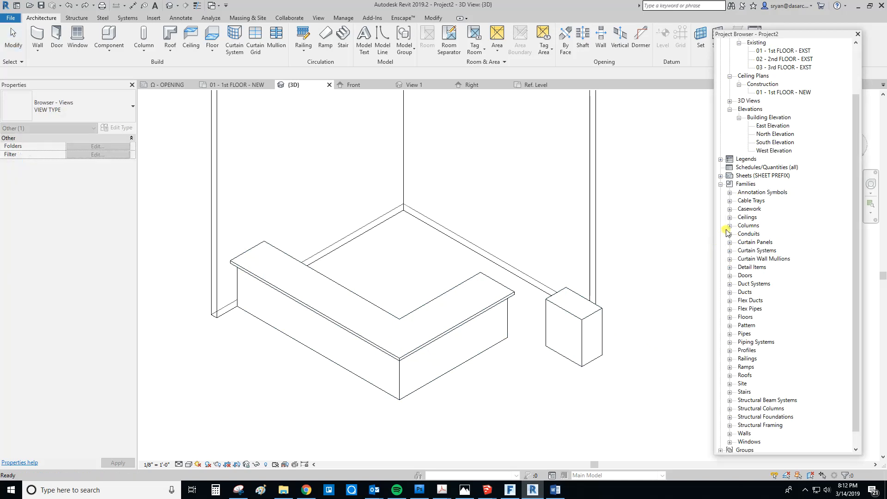
pyautogui.click(730, 209)
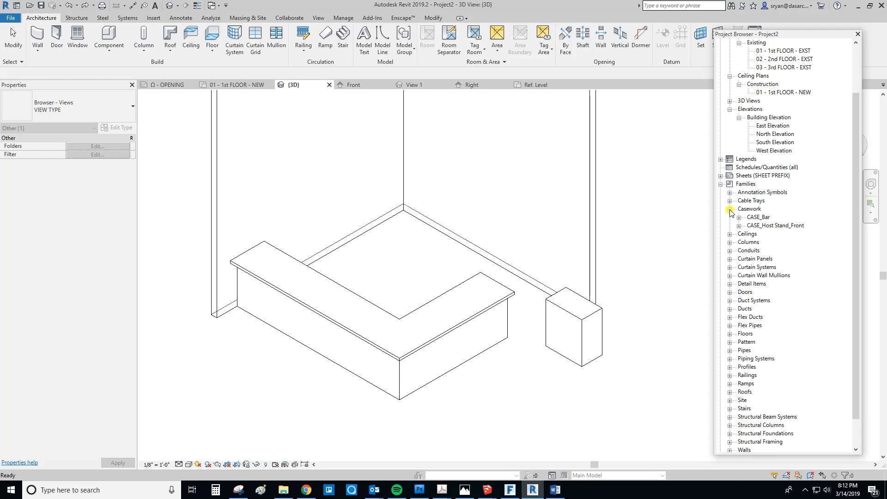
pyautogui.click(762, 225)
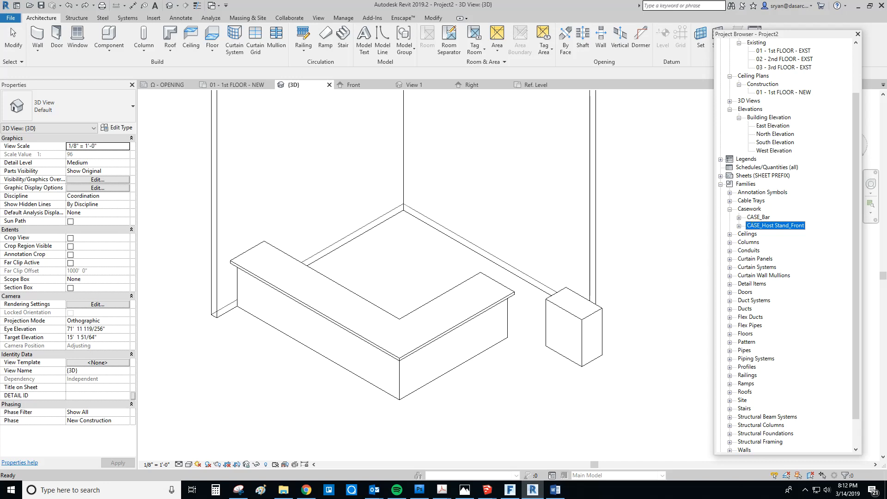
# - Switch to Word to review the loadable family category abbreviations in DAS Naming Conventions.docx, and return to the Revit 3D view
pyautogui.moveTo(886, 110); pyautogui.dragTo(464, 1)
pyautogui.click(176, 256)
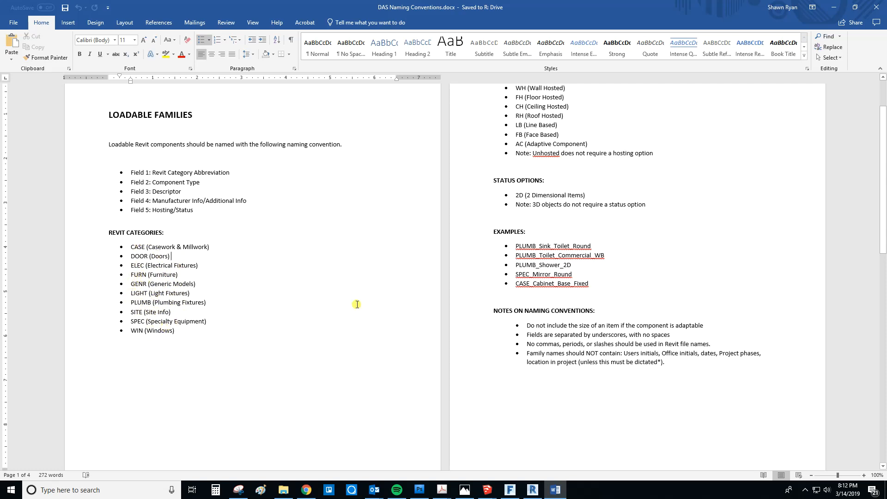
pyautogui.moveTo(649, 16); pyautogui.dragTo(886, 83)
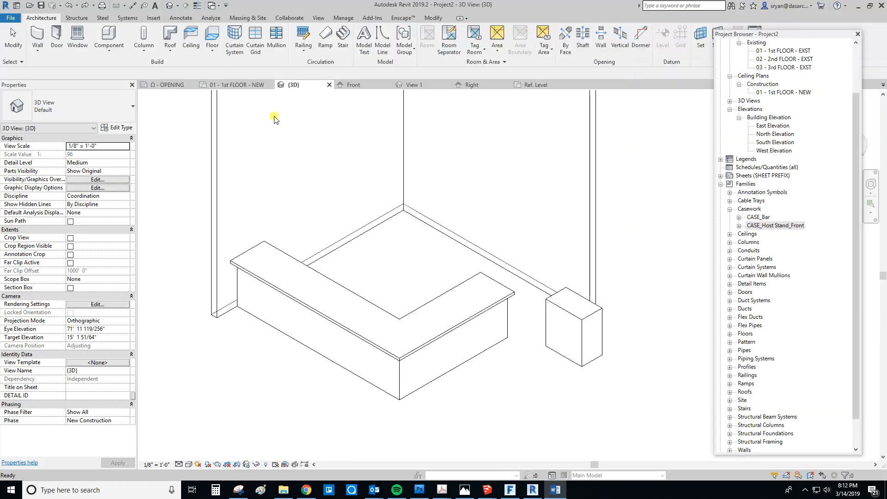
# - Start placing a component and check which casework families and types are available for placement
pyautogui.click(109, 50)
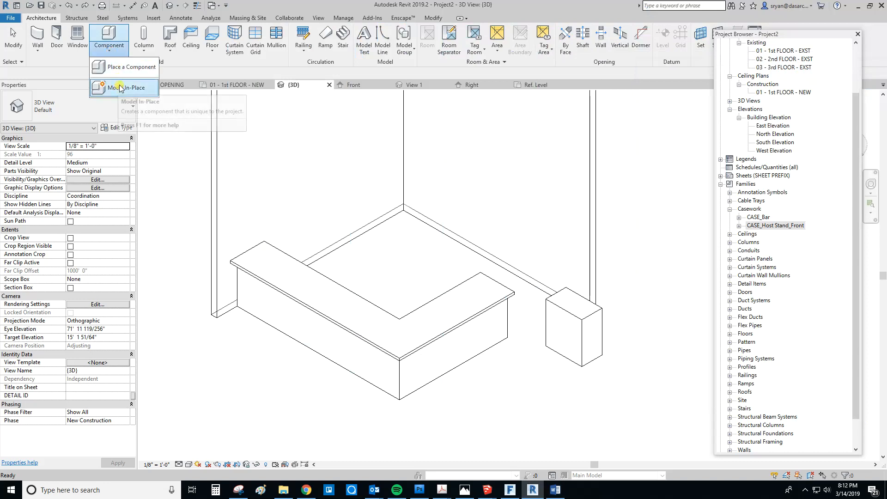
pyautogui.click(116, 67)
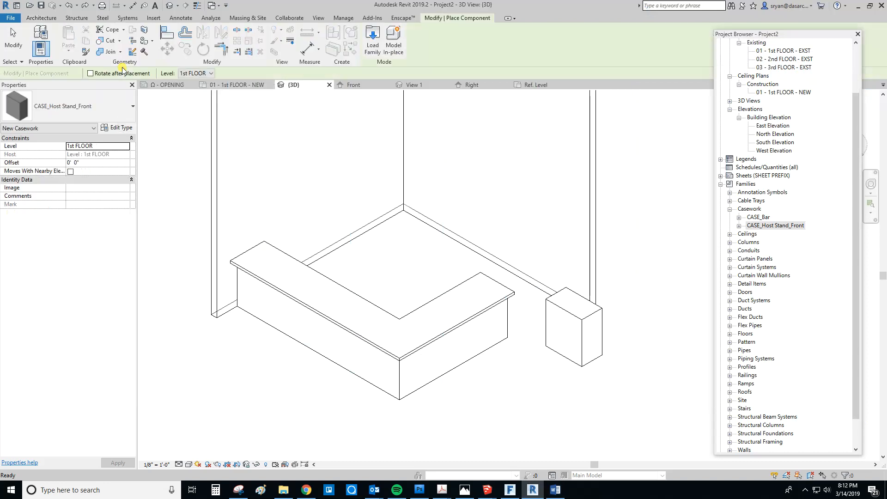
pyautogui.click(97, 113)
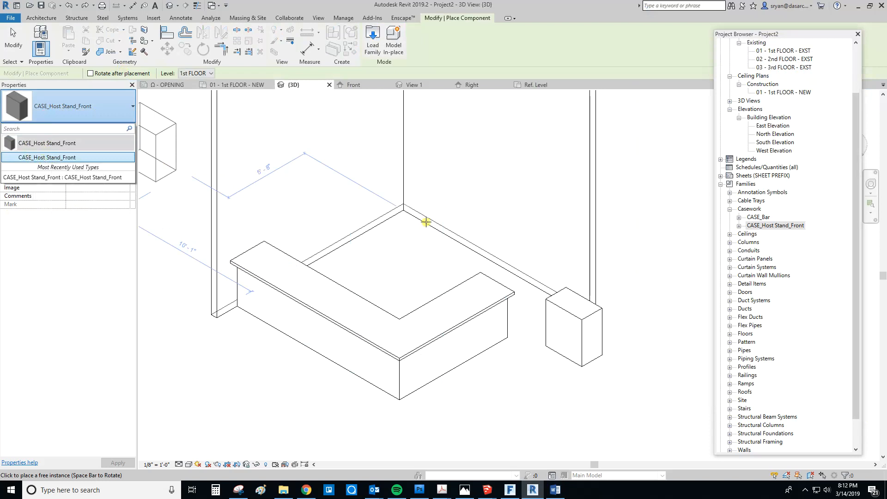
pyautogui.click(444, 264)
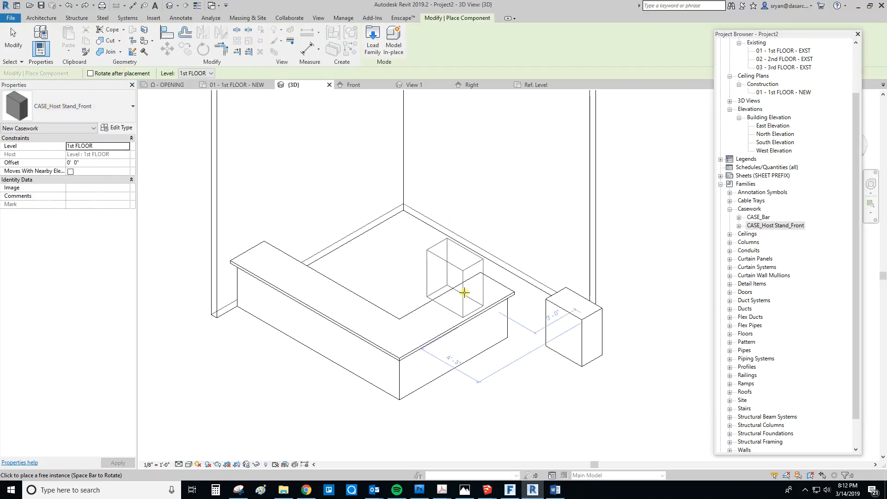